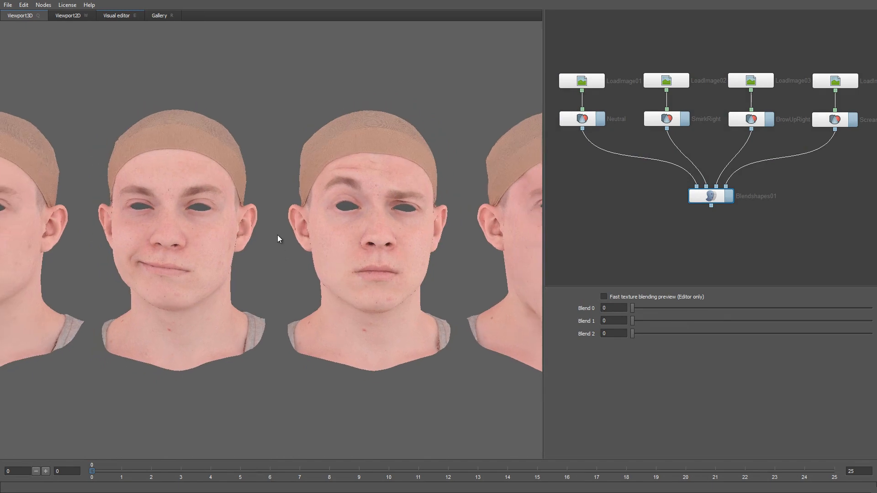
Preview the finished facial blendshapes by raising the Blend 1 weight to its maximum and toggling fast texture blending preview
right_click_drag(277, 236, 253, 179)
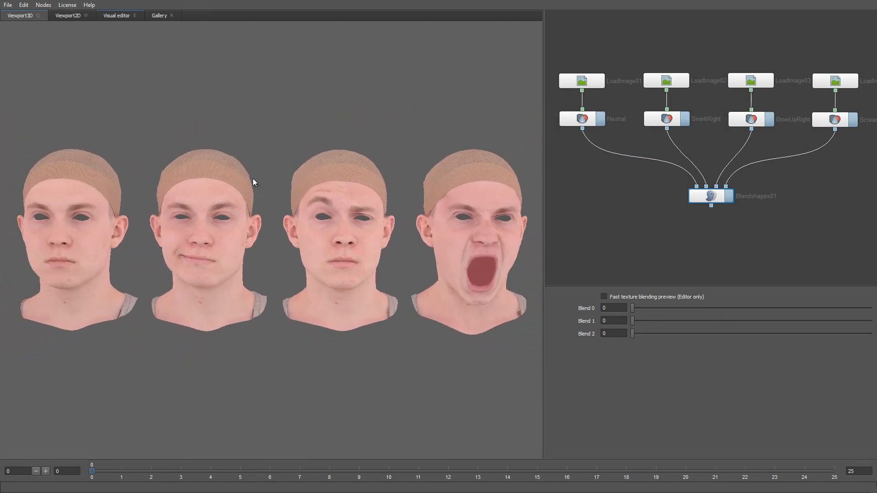
mouse_move(262, 245)
left_mouse_down()
mouse_move(288, 255)
mouse_move(317, 245)
mouse_move(230, 231)
mouse_move(262, 249)
left_mouse_up()
left_click_drag(262, 249, 265, 250)
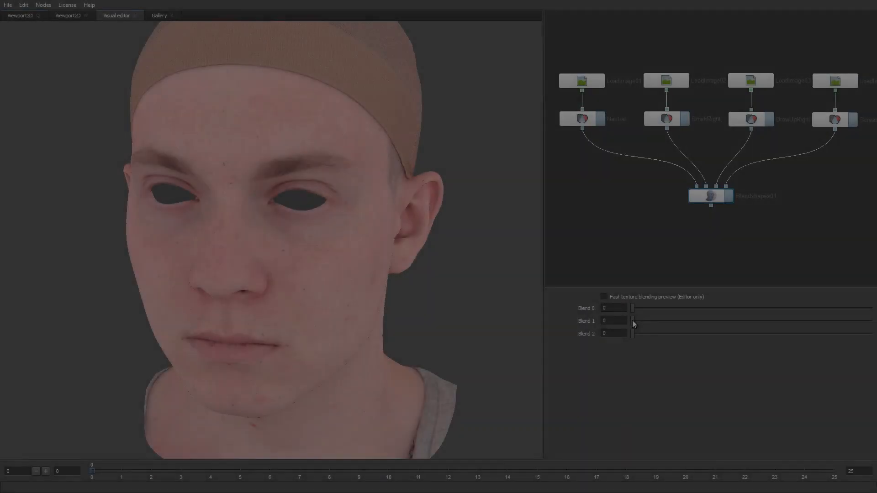
left_click_drag(632, 319, 868, 319)
left_click(603, 296)
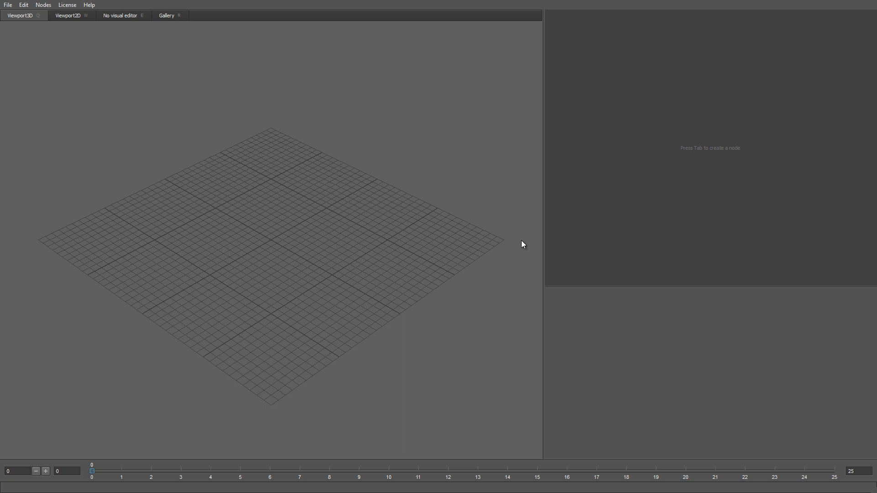
Load the Neutral head from the gallery's FACs Scans into the scene
left_click(168, 16)
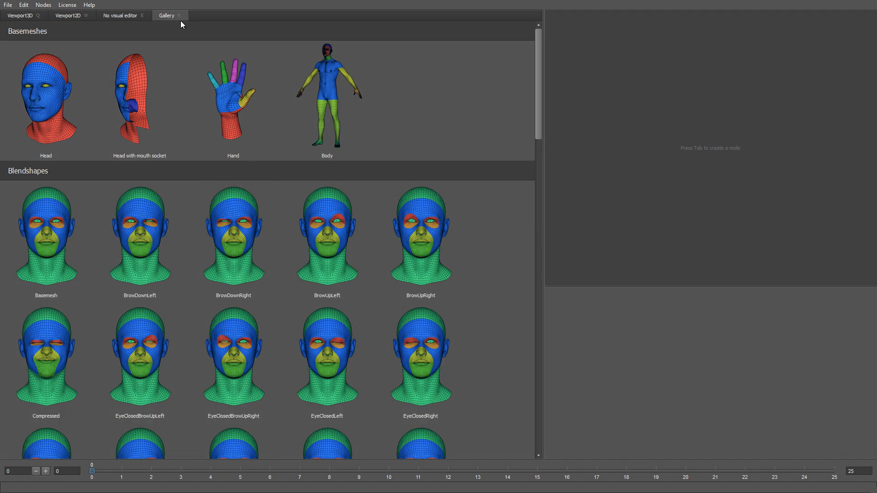
left_click_drag(538, 92, 529, 419)
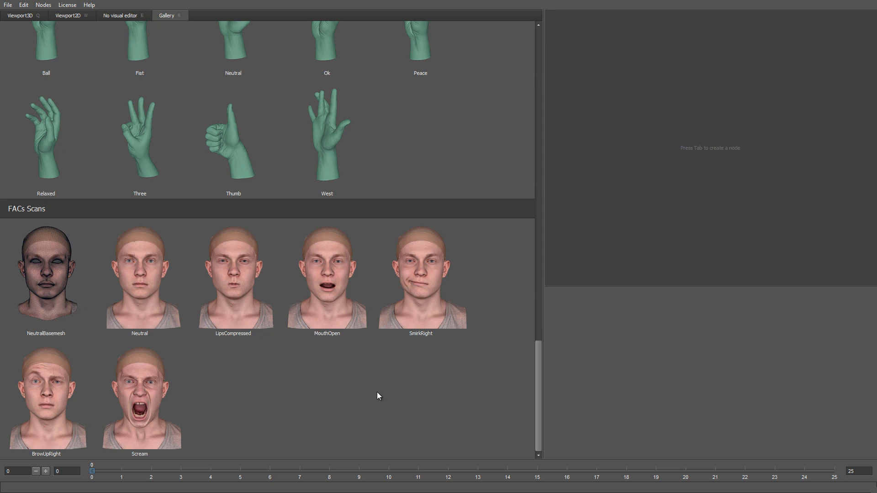
double_click(154, 275)
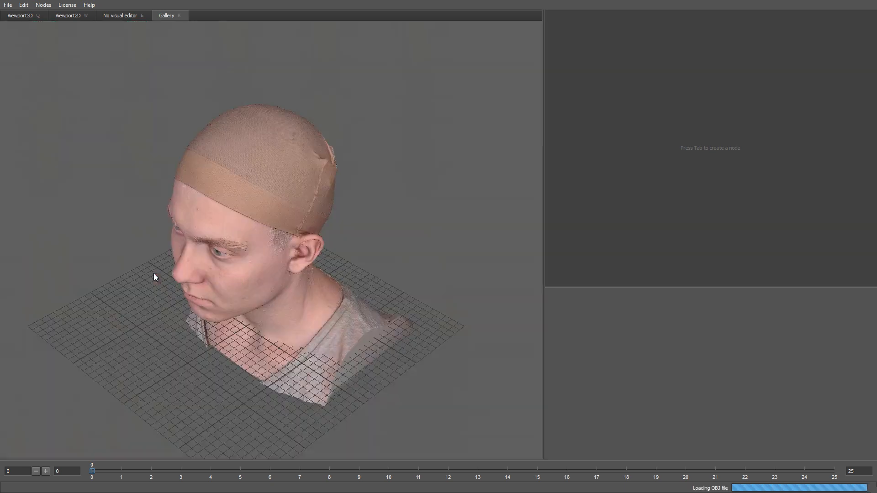
left_click_drag(231, 266, 332, 250)
scroll(338, 274, "up", 3)
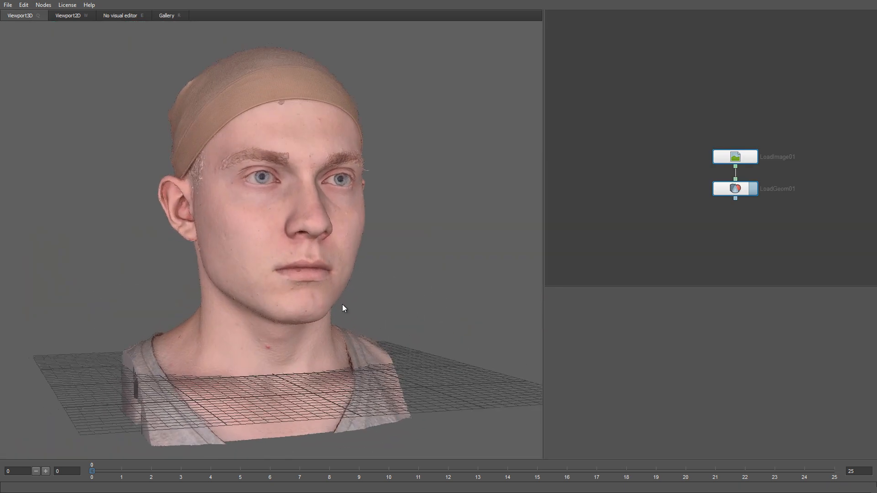
Rename the scan's geometry node as Scan and reposition it together with its image node in the graph
double_click(771, 189)
type("s")
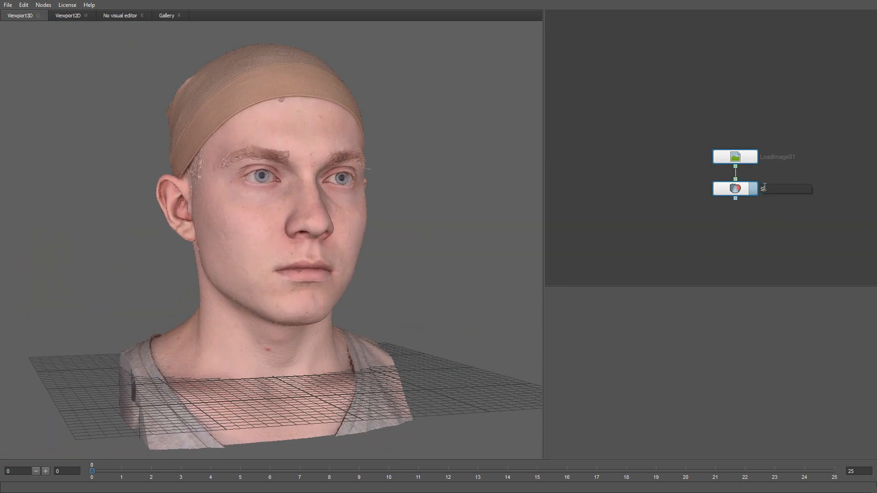
type("can")
key("Return")
left_click_drag(736, 192, 764, 176)
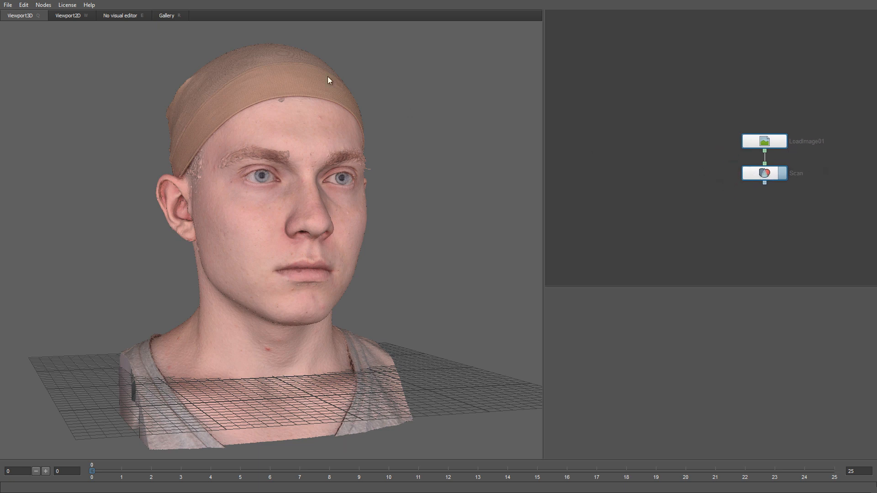
Load the Basemesh head from the gallery's Blendshapes and shift it about -24.2 in X beside the scan
left_click(174, 16)
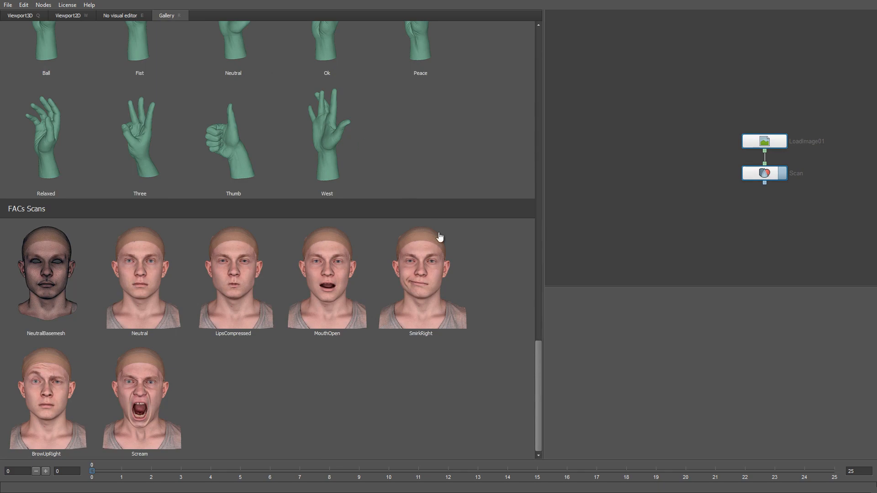
left_click_drag(539, 399, 537, 87)
double_click(45, 272)
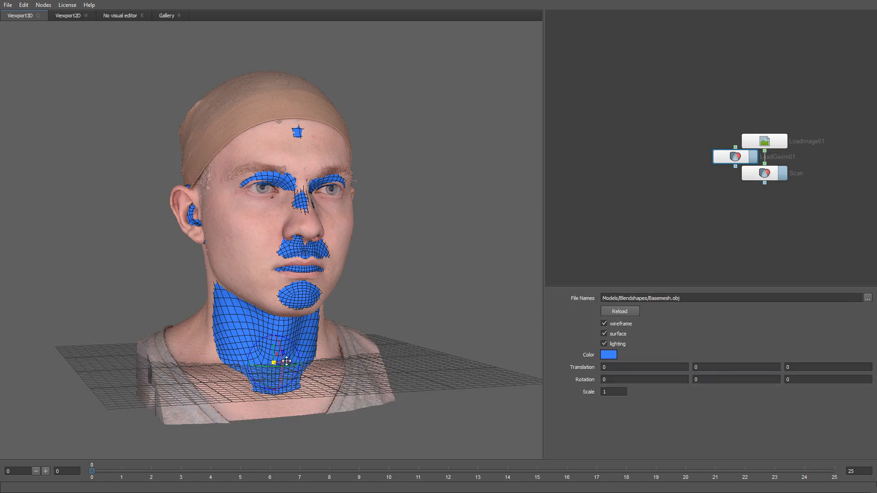
left_click_drag(276, 364, 44, 374)
middle_click_drag(146, 368, 269, 355)
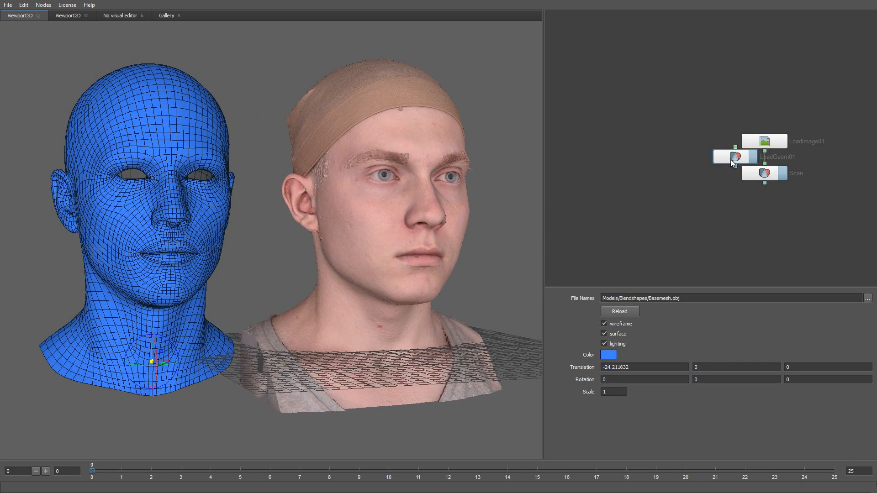
Move the newly loaded geometry node clear of the scan nodes and rename it Basemesh
left_click_drag(730, 160, 629, 176)
double_click(629, 173)
type("B")
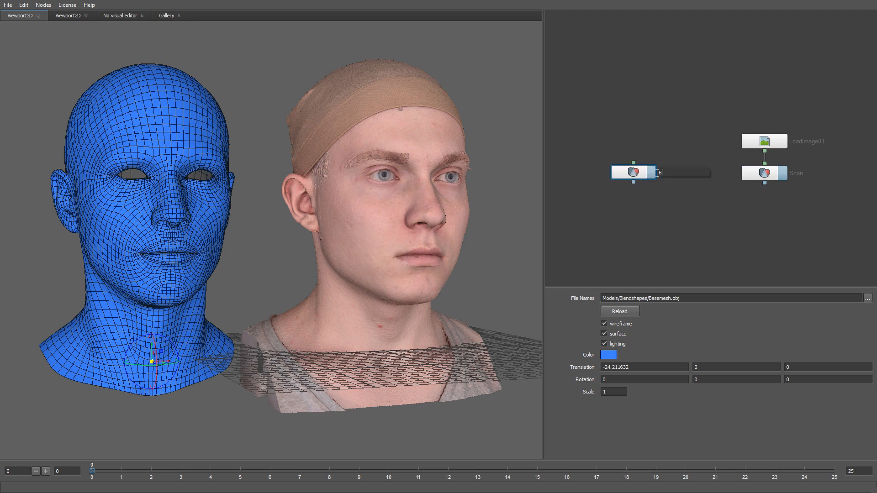
type("asemesh")
key("Return")
Add a Wrapping node, connecting Basemesh as its floating geometry and Scan to its second geometry input
middle_click_drag(693, 210, 705, 159)
right_click(712, 179)
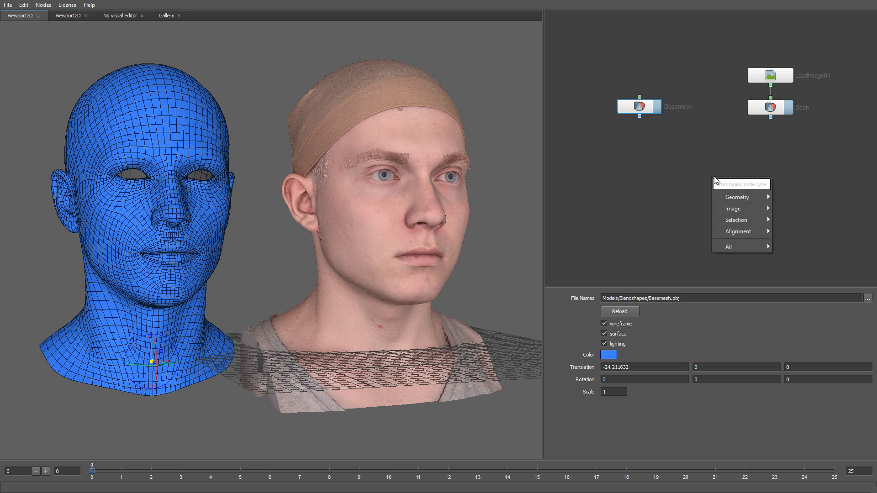
mouse_move(735, 231)
left_click(788, 242)
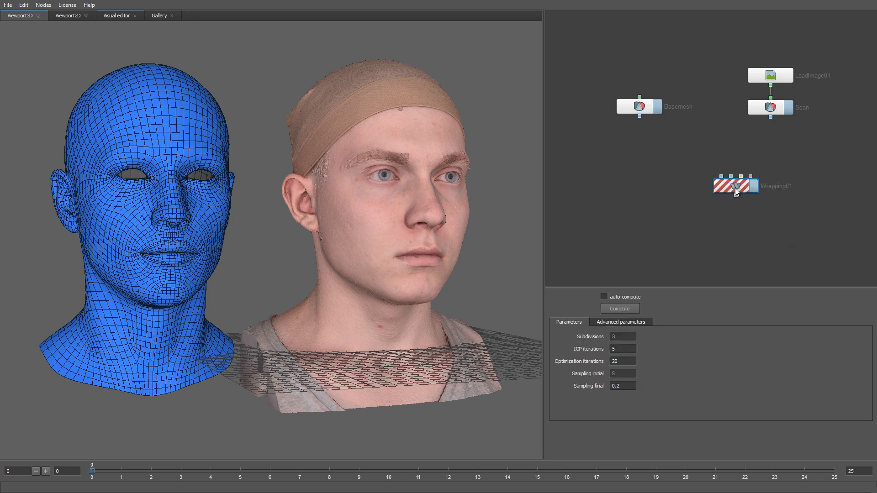
left_click_drag(735, 188, 714, 189)
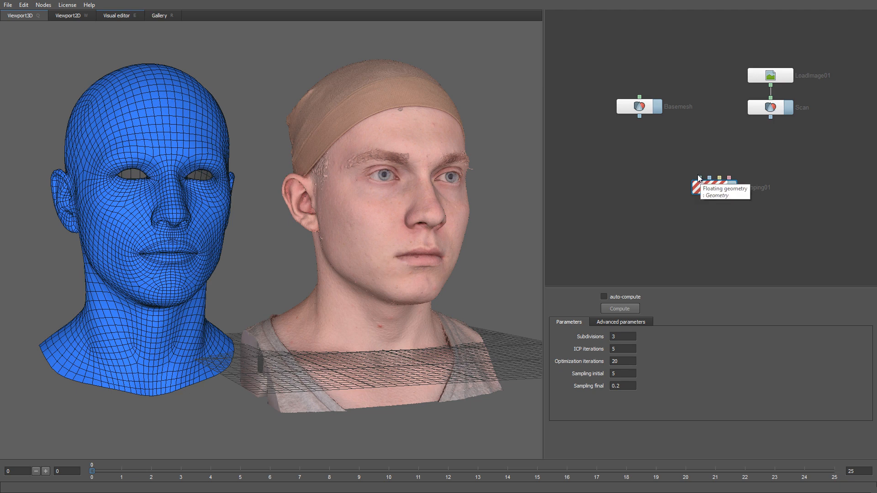
left_click_drag(685, 162, 700, 176)
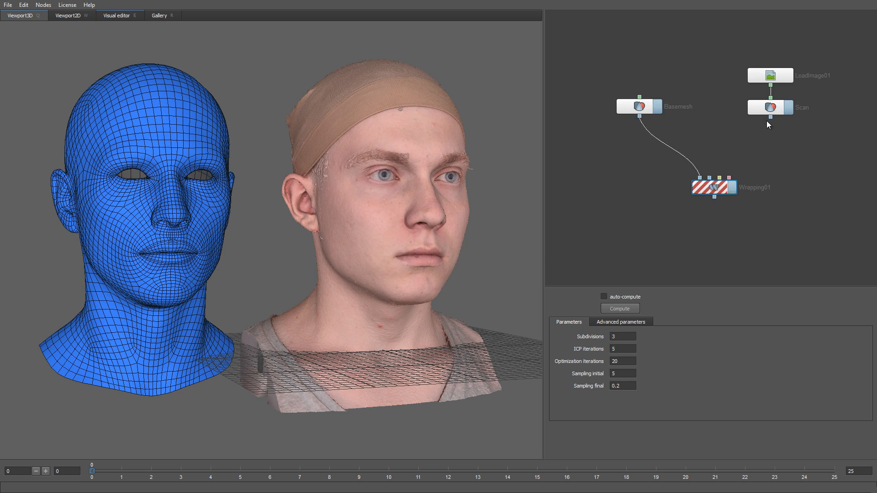
left_click_drag(771, 117, 710, 177)
Align the basemesh with the scan using X translation 0, Y translation about -0.8 and scale about 1.04
left_click(175, 290)
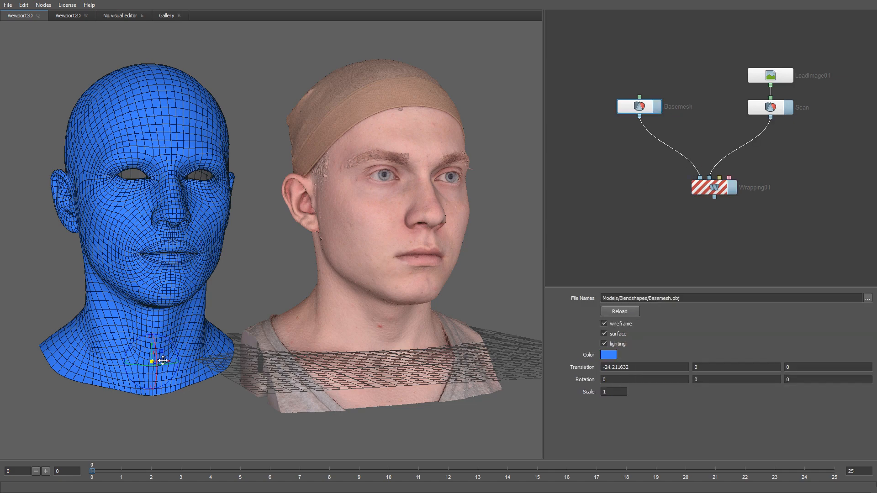
left_click_drag(163, 359, 386, 352)
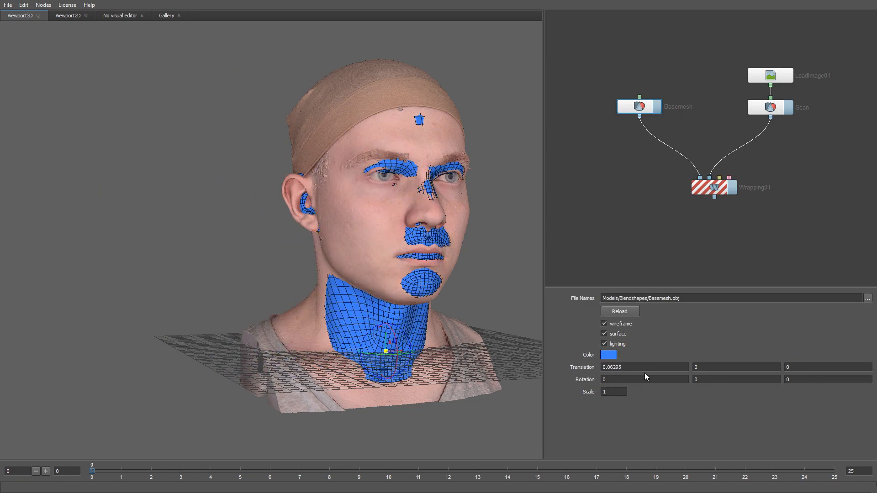
left_click_drag(645, 367, 563, 367)
type("0")
middle_click_drag(424, 270, 338, 275)
left_click_drag(338, 275, 311, 296)
left_click_drag(280, 358, 294, 311)
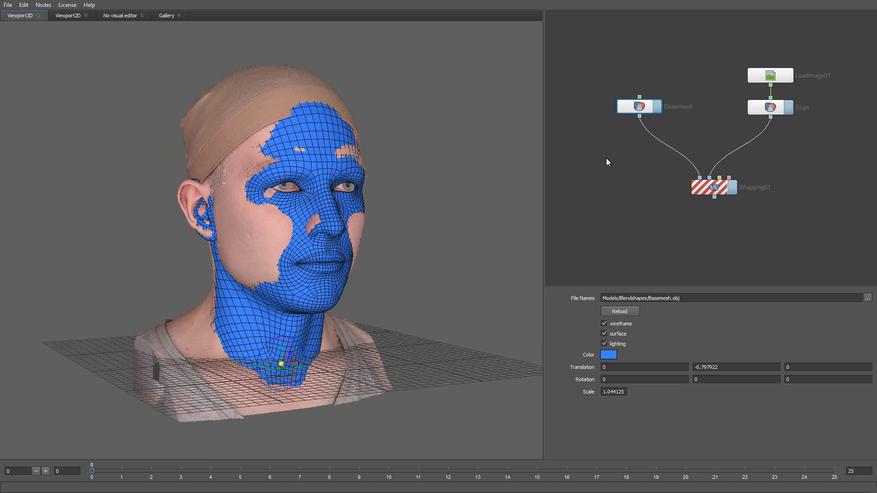
Show only the basemesh, connect a new SelectPolygons node to it and open the node's visual editor
left_click(658, 112)
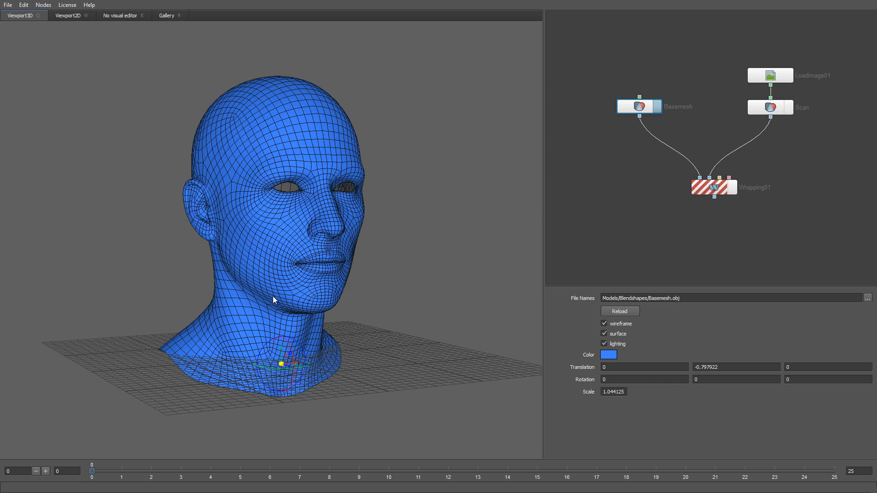
left_click_drag(273, 297, 443, 217)
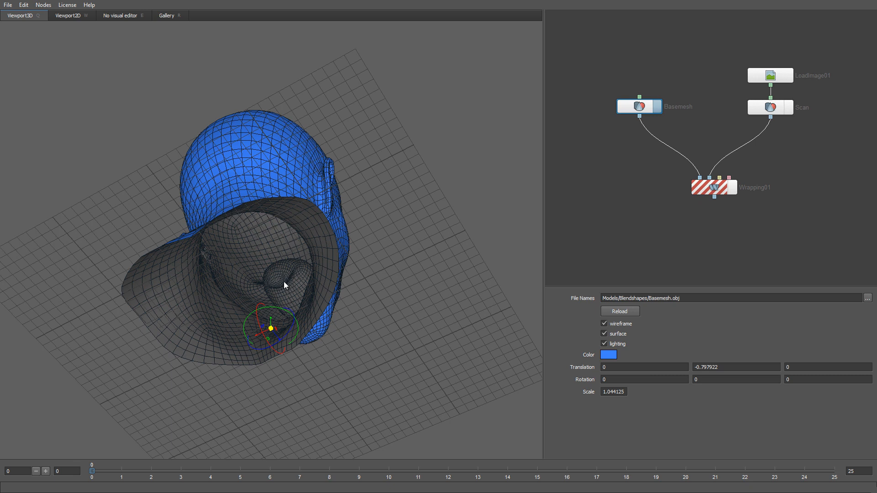
right_click(605, 168)
mouse_move(629, 209)
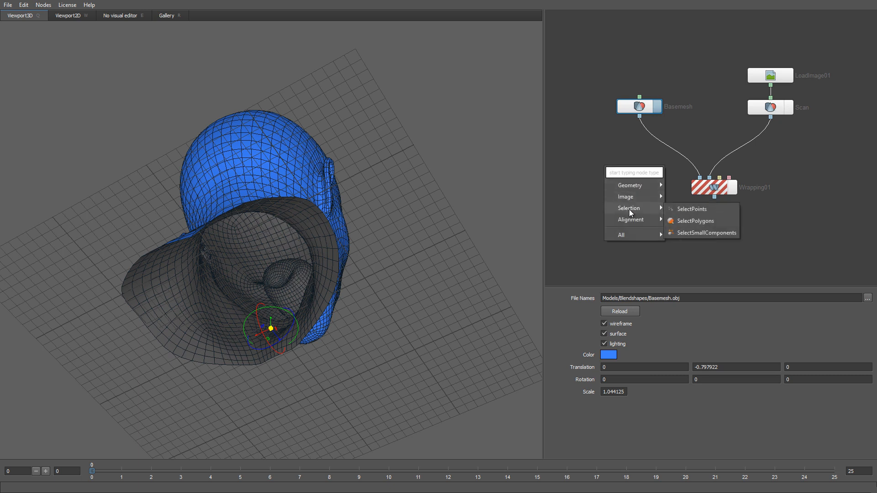
left_click(687, 220)
left_click_drag(625, 177, 604, 166)
left_click_drag(639, 117, 601, 155)
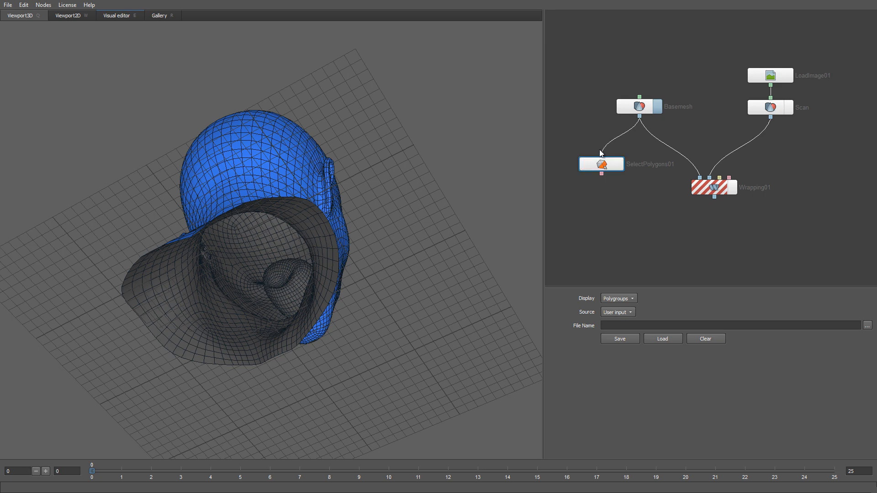
left_click(600, 163)
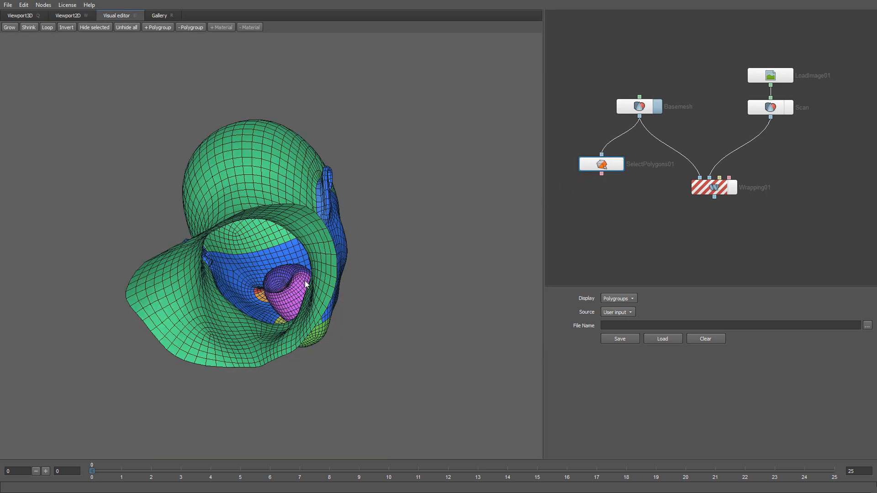
Try selecting mouth socket polygons by extending a picked polygon to a loop and growing the selection repeatedly
left_click(293, 290)
left_click(47, 28)
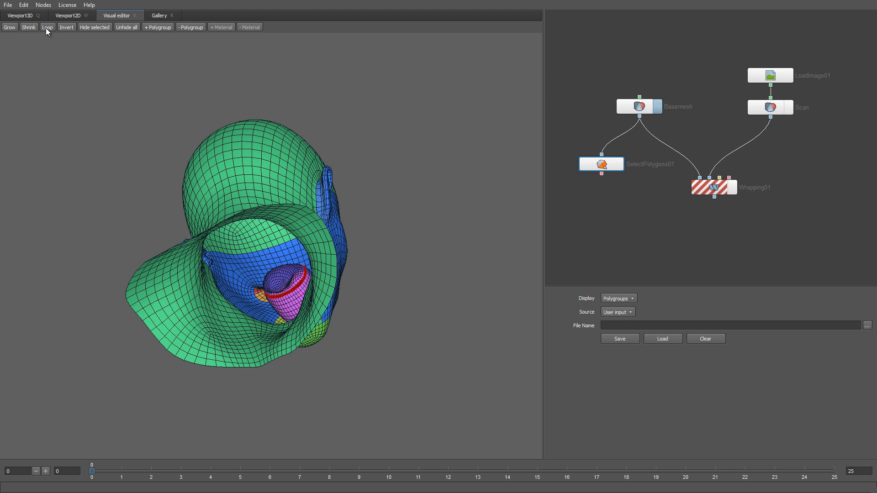
left_click(10, 28)
left_click(10, 28)
left_click(9, 28)
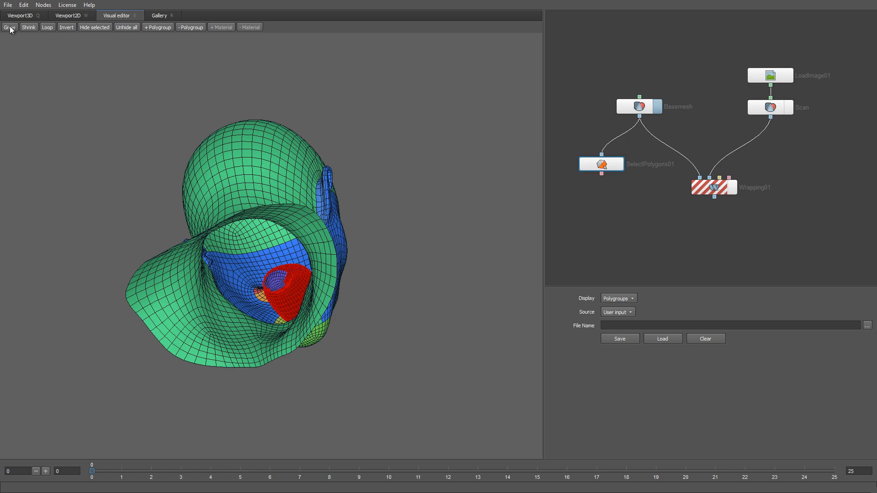
left_click_drag(349, 254, 169, 326, "alt")
left_click_drag(256, 295, 210, 301, "alt")
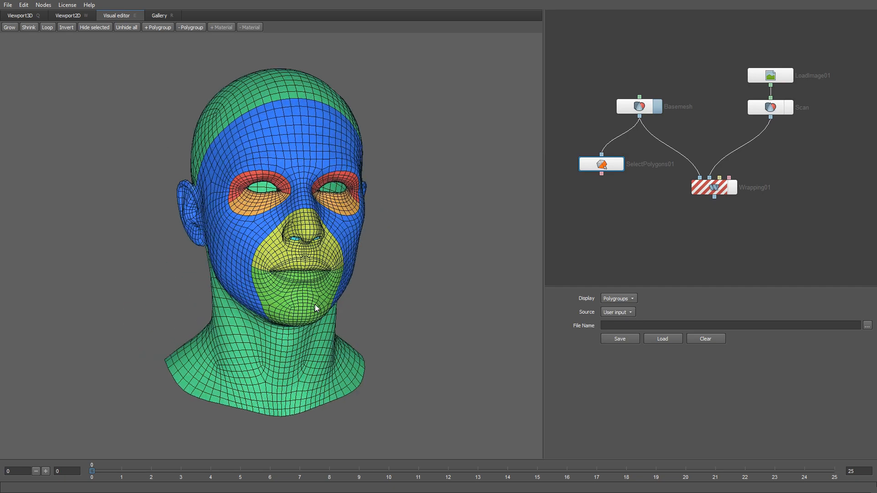
right_click_drag(315, 307, 352, 337, "alt")
left_click_drag(352, 333, 356, 330, "alt")
left_click(11, 28)
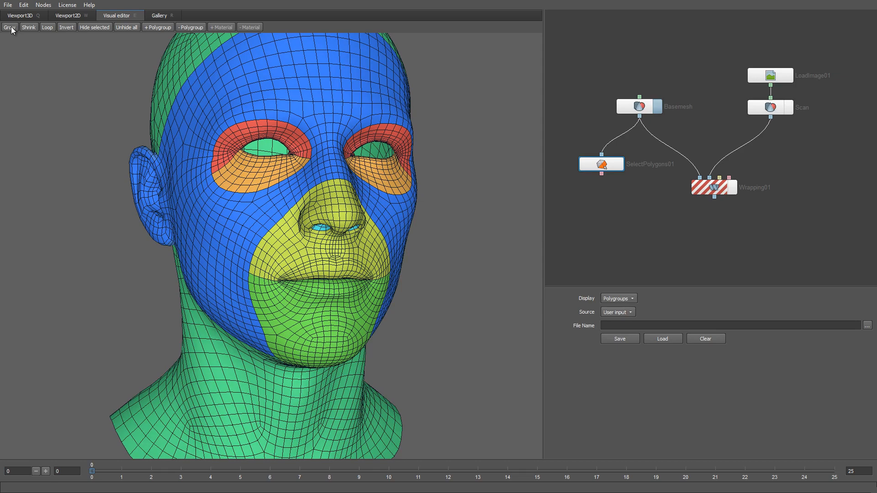
left_click(12, 27)
left_click(11, 27)
left_click(11, 27)
Add the MouthSocketUpper and MouthSocketLower polygroups to the polygon selection
left_click_drag(240, 265, 456, 206, "alt")
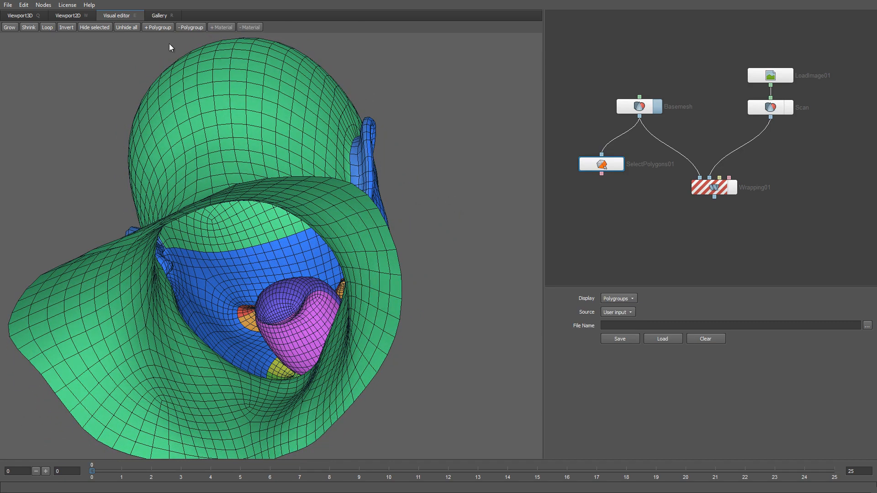
left_click(163, 27)
left_click(168, 130)
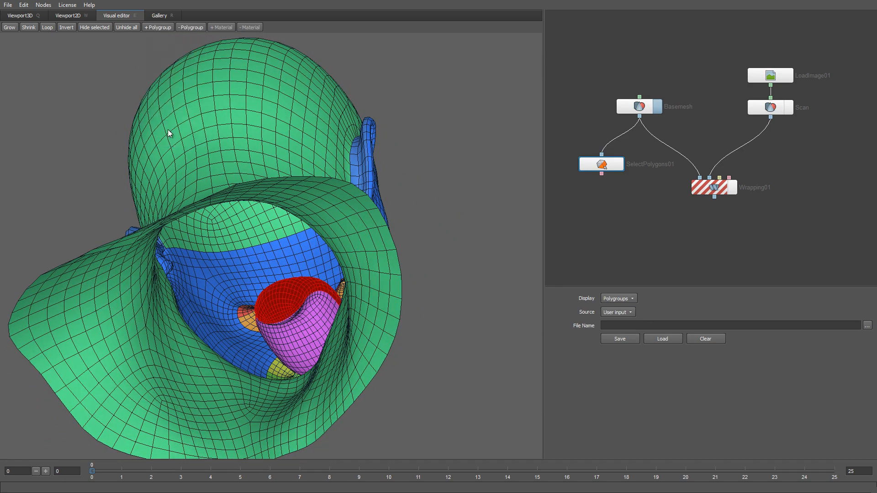
left_click(158, 28)
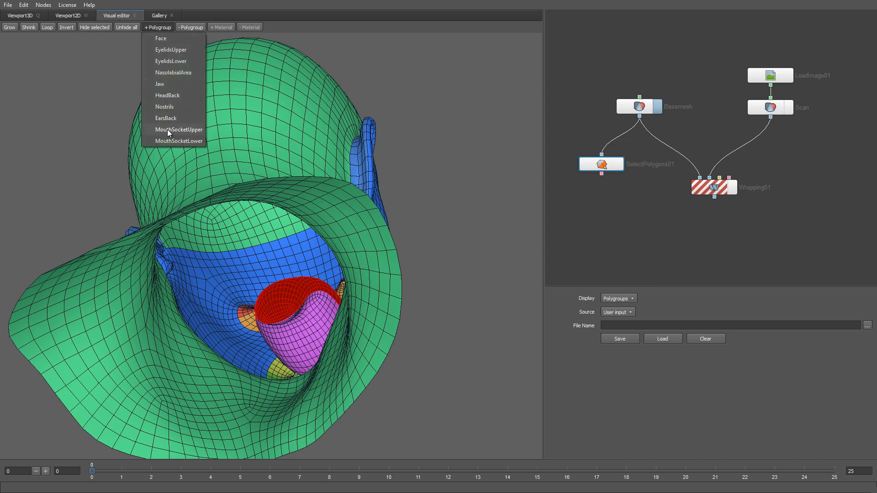
left_click(168, 141)
left_click_drag(286, 244, 132, 320)
right_click_drag(292, 313, 272, 272)
left_click_drag(272, 272, 258, 273)
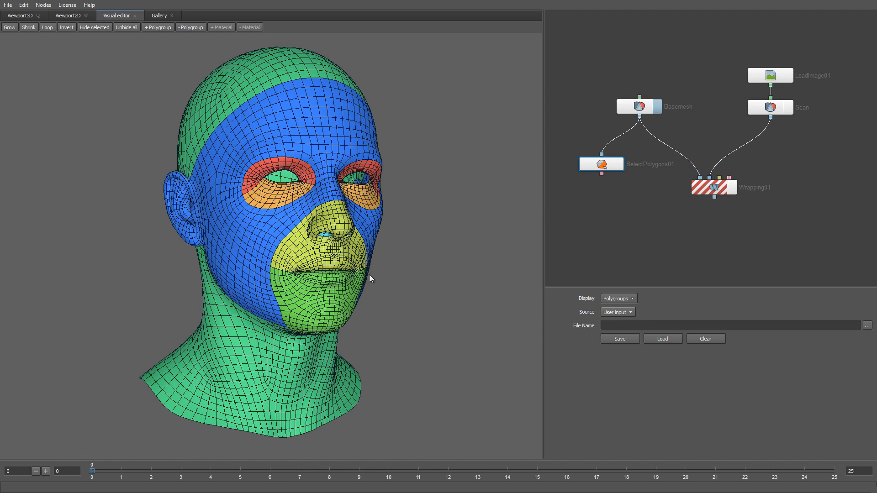
Connect the SelectPolygons output to the Wrapping node's last input and compute the wrapping
left_click_drag(601, 174, 729, 178)
left_click(713, 190)
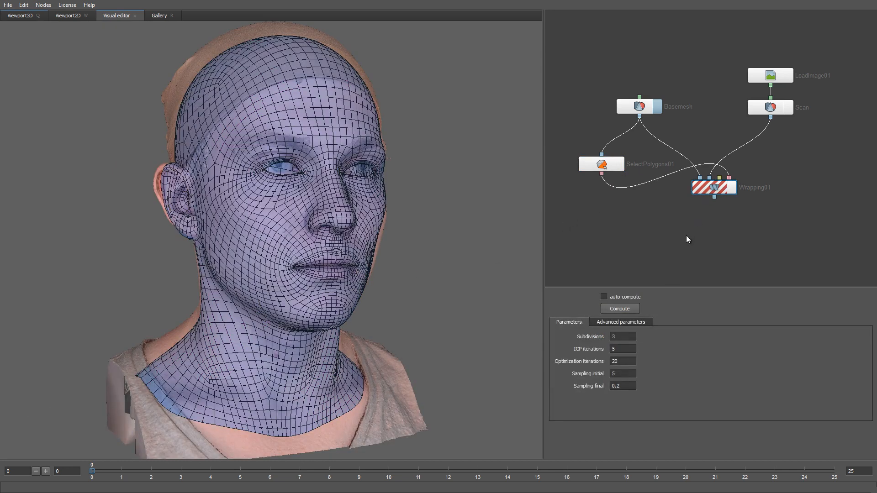
left_click(615, 310)
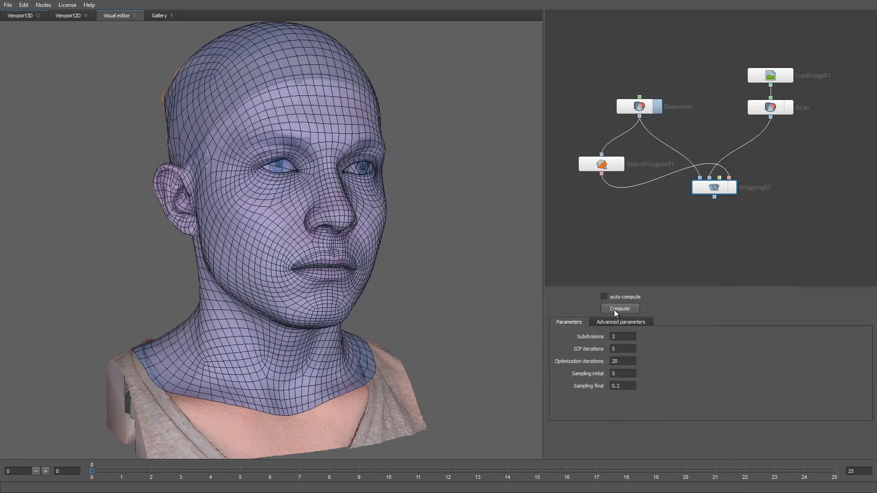
middle_click_drag(320, 248, 313, 270, "alt")
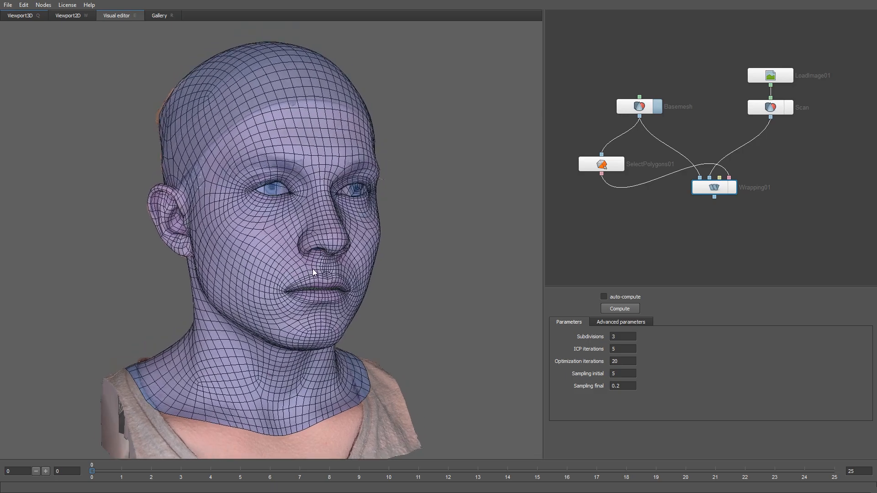
mouse_move(313, 270)
left_mouse_down("alt")
mouse_move(358, 263)
mouse_move(257, 270)
mouse_move(322, 274)
left_mouse_up("alt")
right_click_drag(321, 275, 364, 337, "alt")
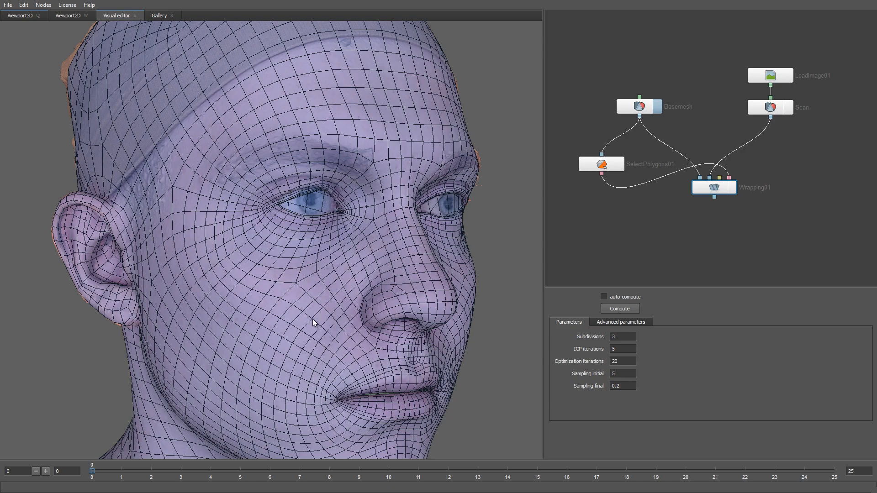
Add a SelectPoints node, connect Basemesh and Scan to its inputs, and synchronise its two views
right_click_drag(312, 319, 296, 269, "alt")
middle_click_drag(296, 269, 297, 242, "alt")
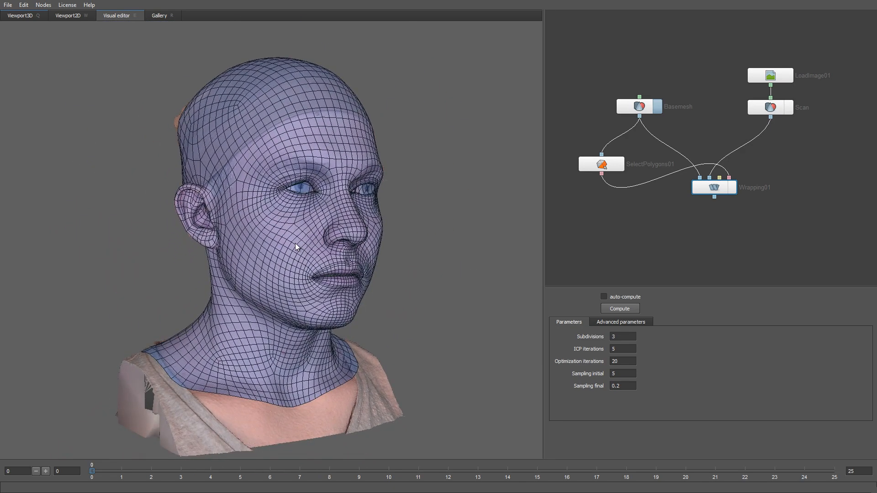
right_click(777, 162)
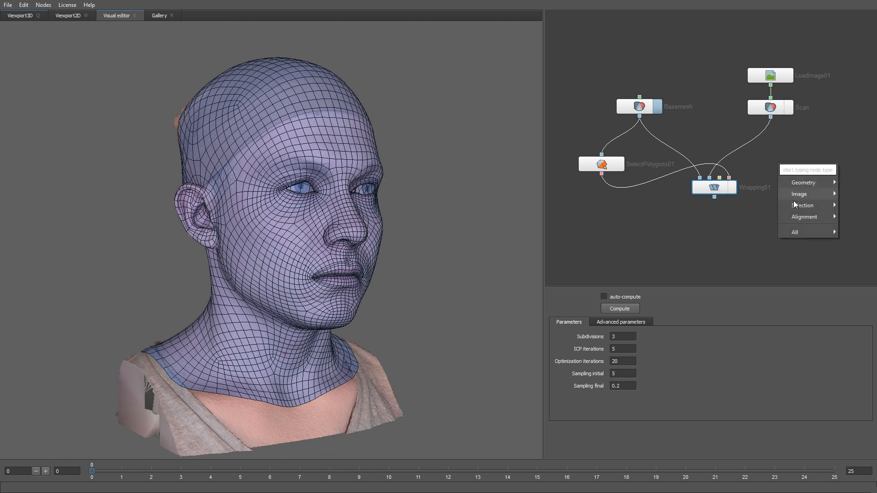
left_click(766, 205)
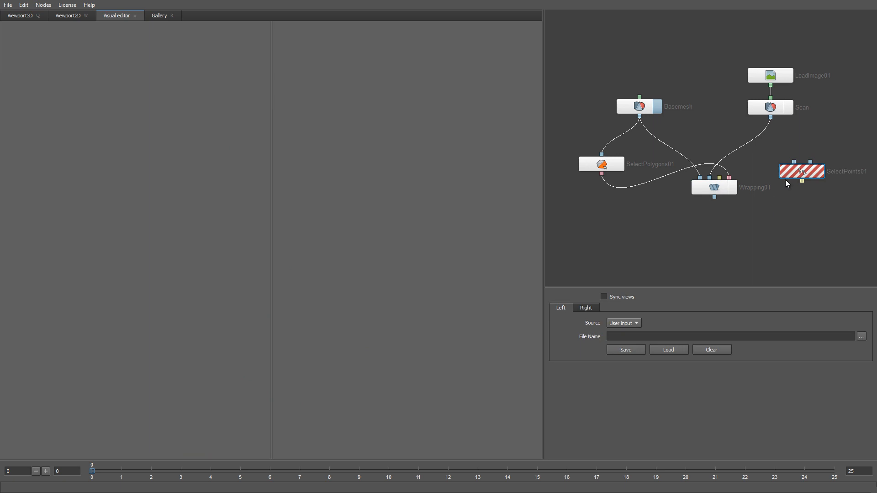
left_click_drag(786, 174, 782, 170)
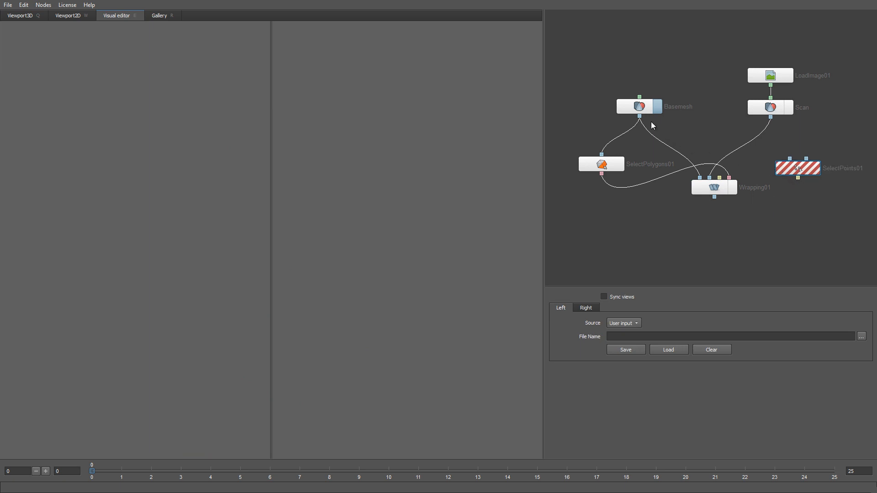
left_click_drag(640, 117, 806, 159)
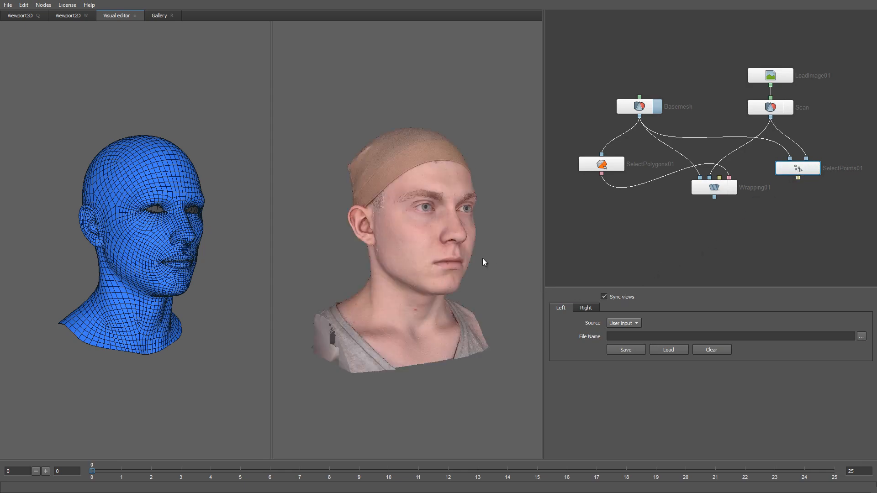
Place four matching control points around the first eye on basemesh and scan: outer corner, inner corner, upper lid and lower lid
scroll(483, 259, "up", 10)
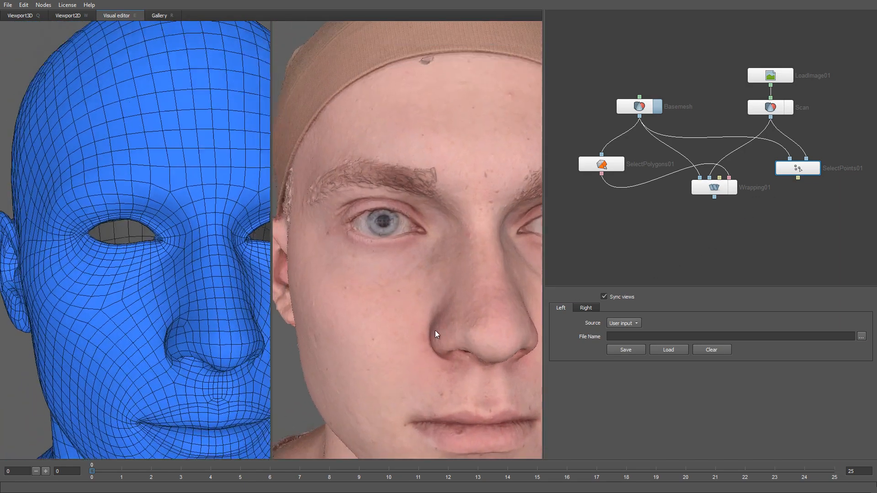
scroll(435, 334, "up", 6)
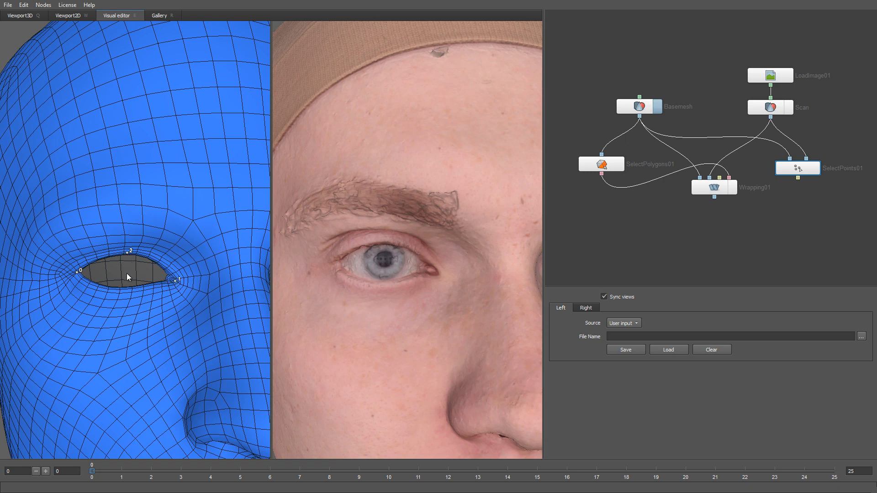
left_click(127, 289)
left_click_drag(395, 310, 396, 308)
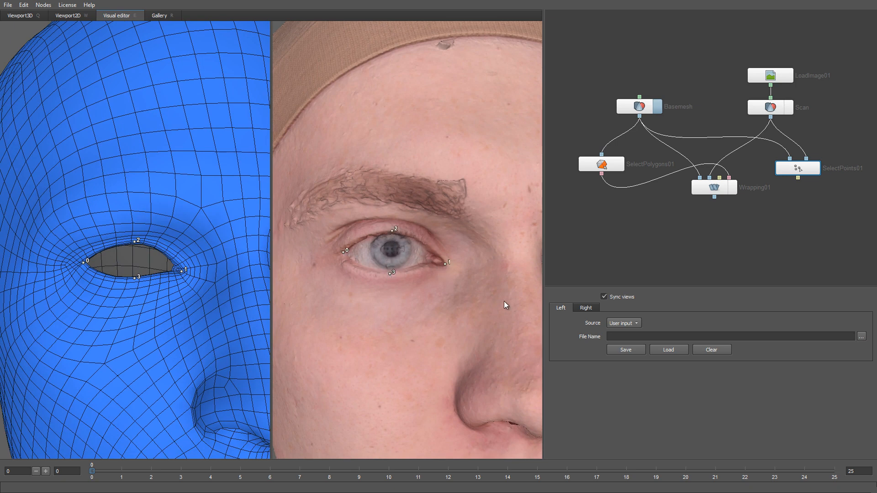
Place four matching control points on the other eye's corners and lids on both the basemesh and the scan
scroll(503, 301, "down", 4)
middle_click_drag(502, 301, 319, 302)
scroll(382, 303, "up", 3)
middle_click_drag(382, 303, 420, 309)
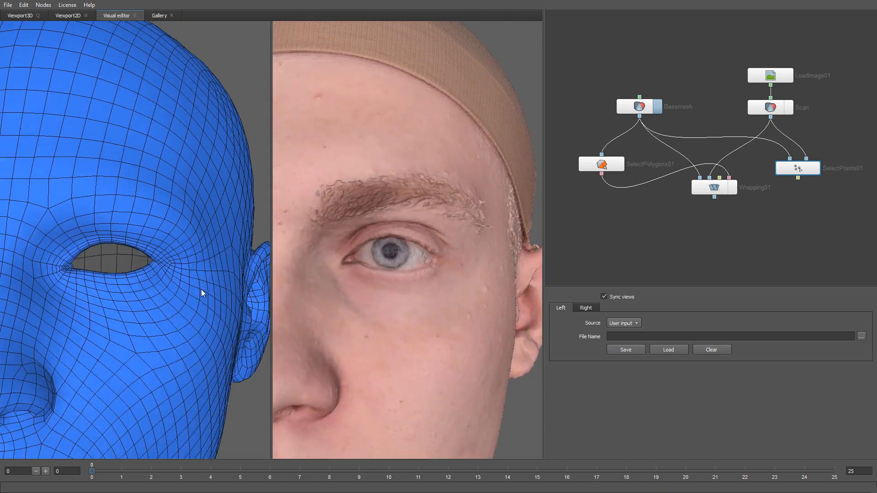
left_click(64, 269)
left_click(388, 272)
Place matching control points at both mouth corners on the basemesh and the scan
scroll(407, 353, "down", 4)
middle_click_drag(406, 354, 404, 301)
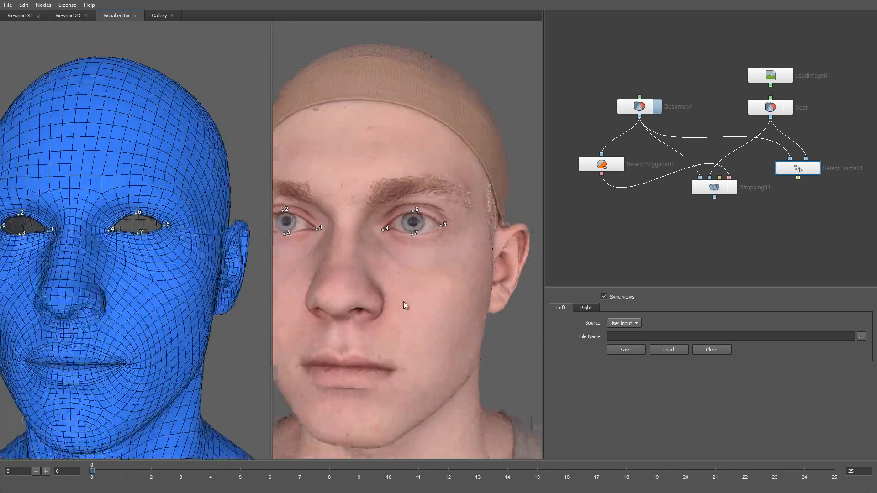
left_click_drag(404, 302, 428, 294)
scroll(438, 304, "up", 3)
left_click(64, 308)
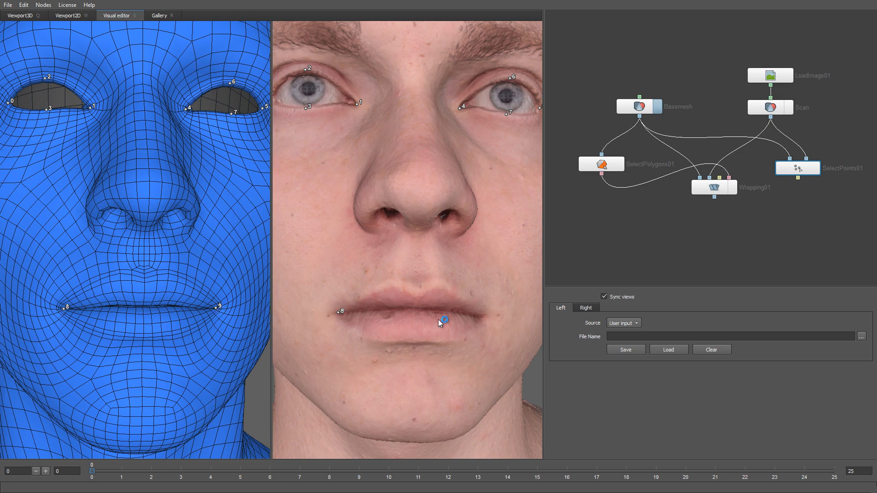
left_click(483, 316)
scroll(480, 292, "down", 4)
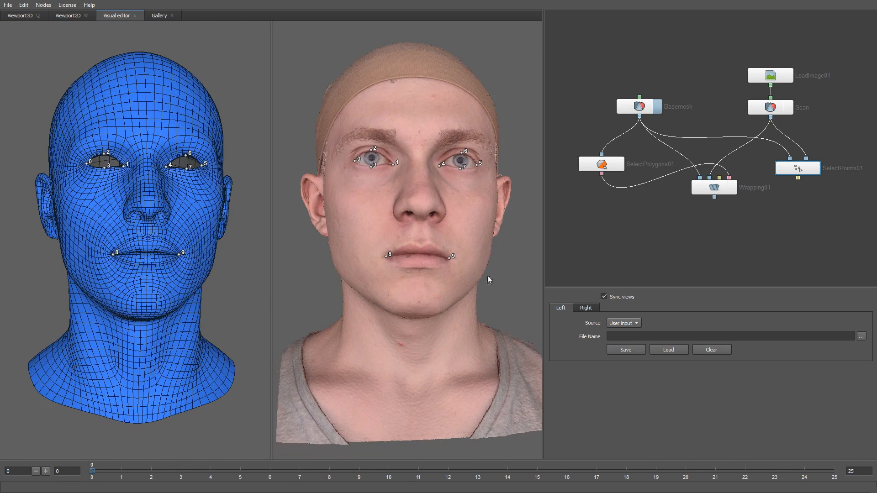
Connect the SelectPoints output to Wrapping01's third input and bring up the wrapping node's visual editor
left_click_drag(797, 178, 715, 214)
left_click(716, 187)
left_click_drag(385, 254, 384, 273)
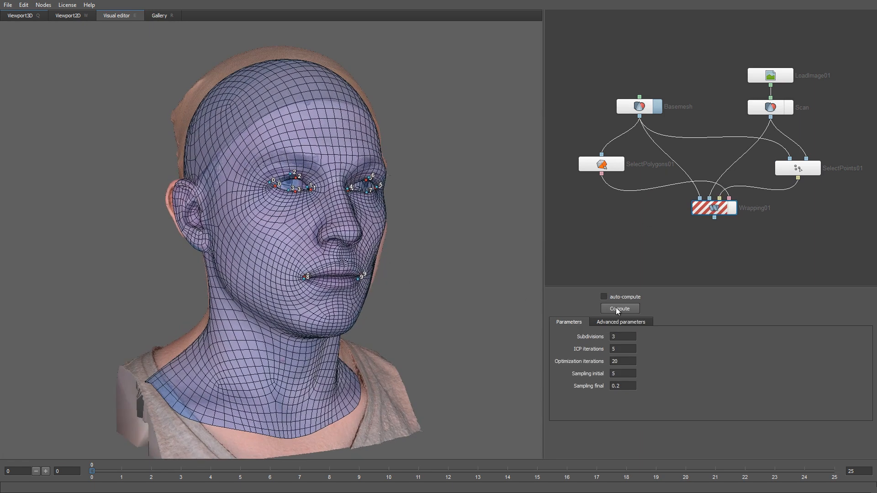
Set the final smoothness of Wrapping01 to 0.08 and recompute the wrapping with the control points
left_click(617, 322)
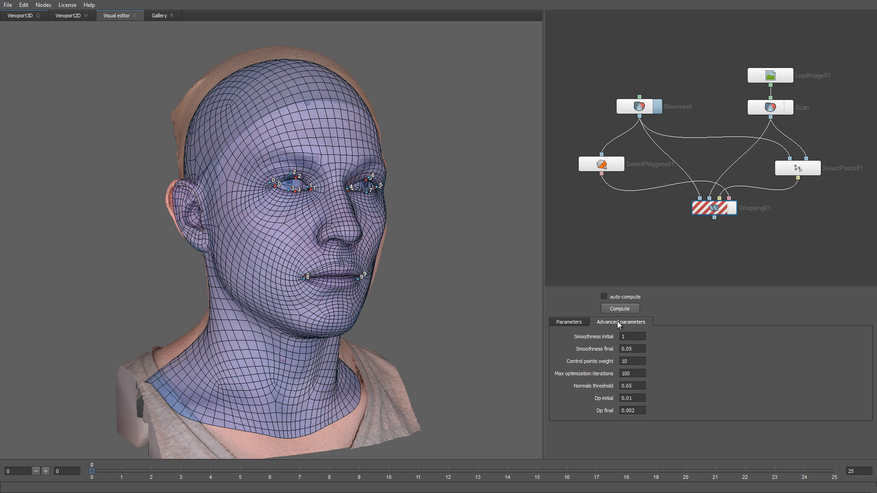
double_click(636, 348)
type("0.08")
key("Return")
left_click(614, 309)
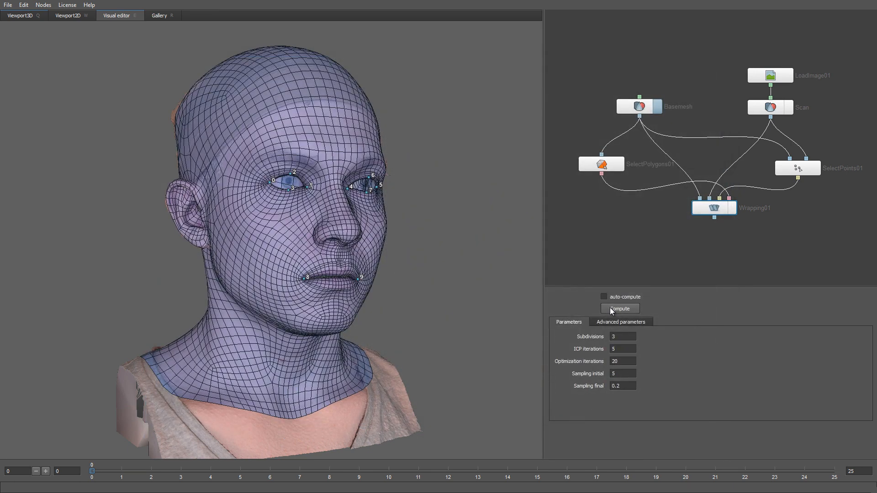
Show only the Wrapping01 result in the 3D viewport
mouse_move(353, 235)
left_mouse_down()
mouse_move(278, 235)
mouse_move(355, 235)
left_mouse_up()
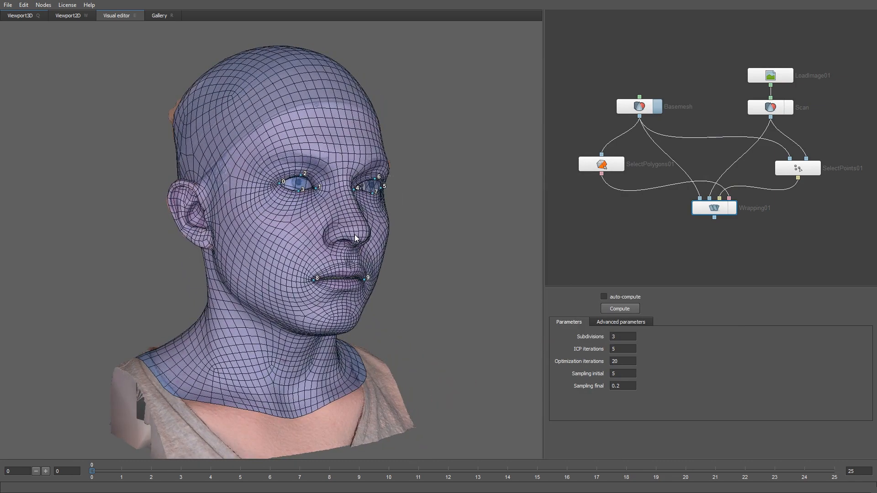
left_click(20, 16)
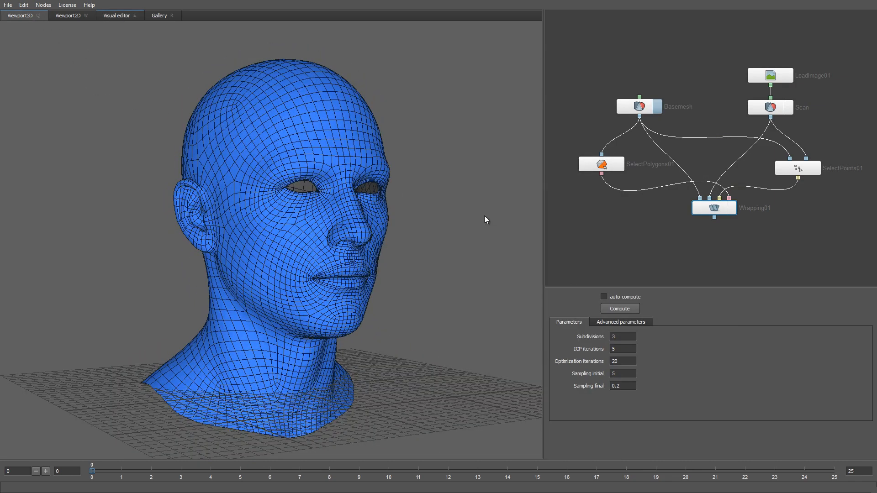
left_click(731, 209)
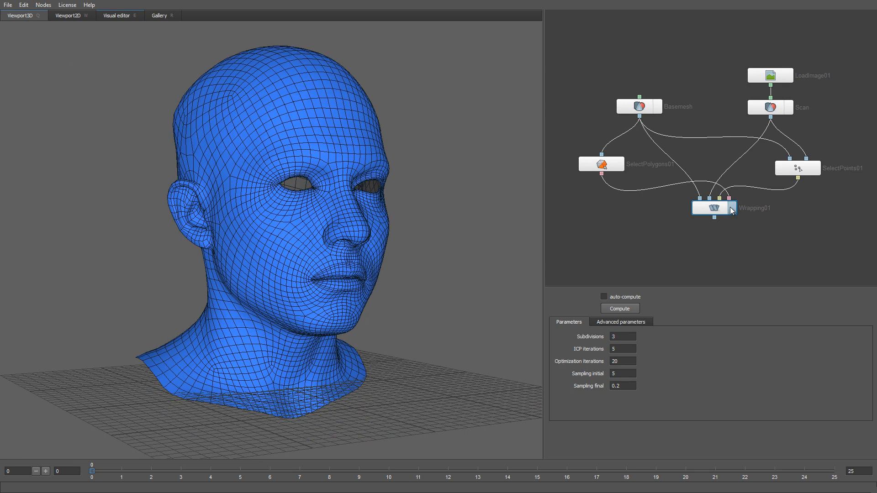
Add a SubdivideGeom node below Wrapping01, feed it the wrapped mesh and display only the subdivided geometry
middle_click_drag(724, 223, 715, 183)
right_click(706, 190)
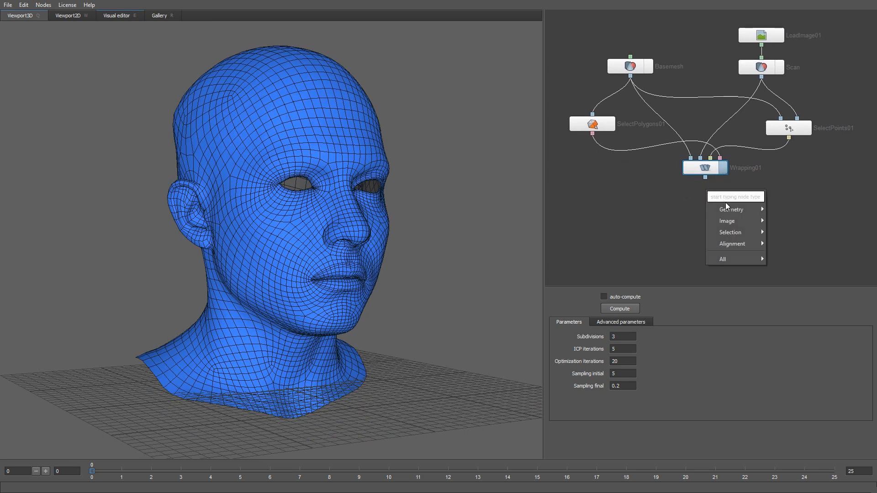
mouse_move(738, 208)
left_click(788, 231)
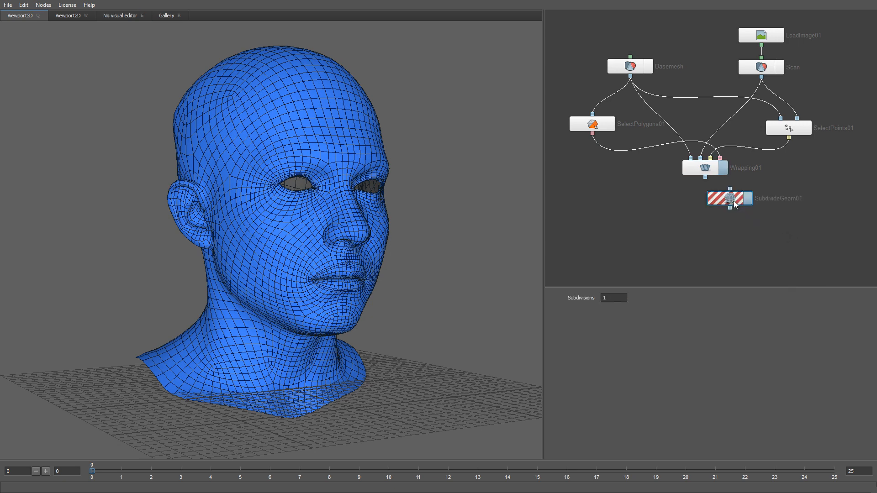
mouse_move(735, 204)
left_mouse_down()
mouse_move(710, 203)
mouse_move(706, 188)
left_mouse_up()
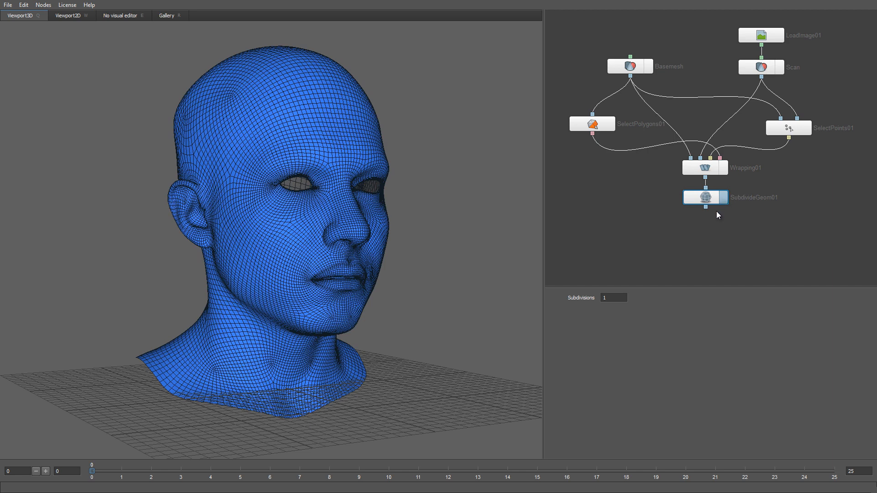
Add a second Wrapping node with the SubdivideGeom output as its first input and Scan as its second
right_click(748, 229)
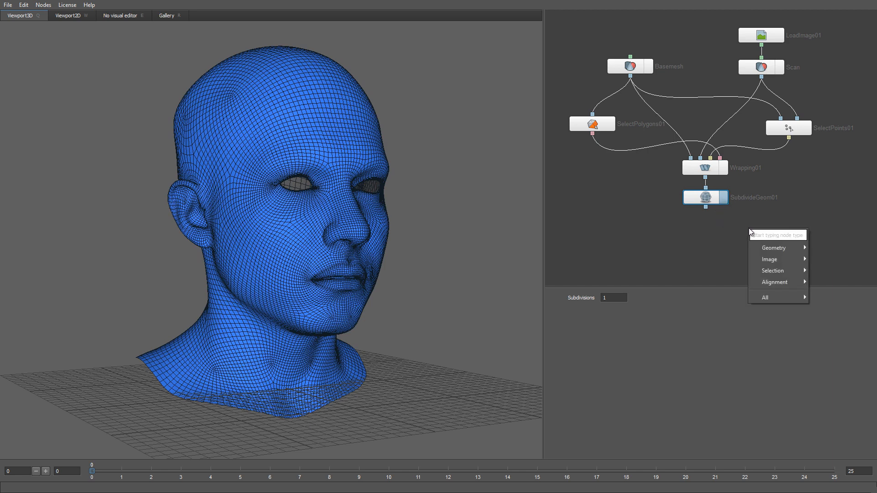
mouse_move(772, 284)
left_click(829, 294)
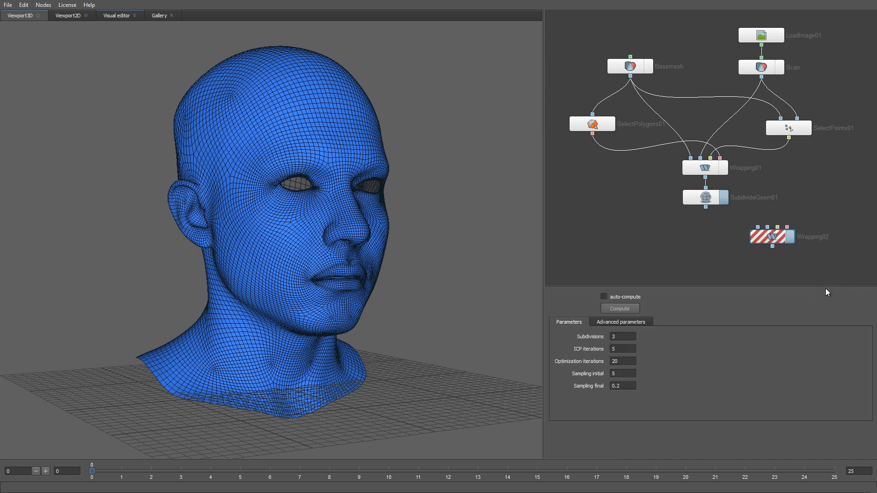
left_click_drag(704, 207, 758, 226)
left_click_drag(761, 76, 757, 237)
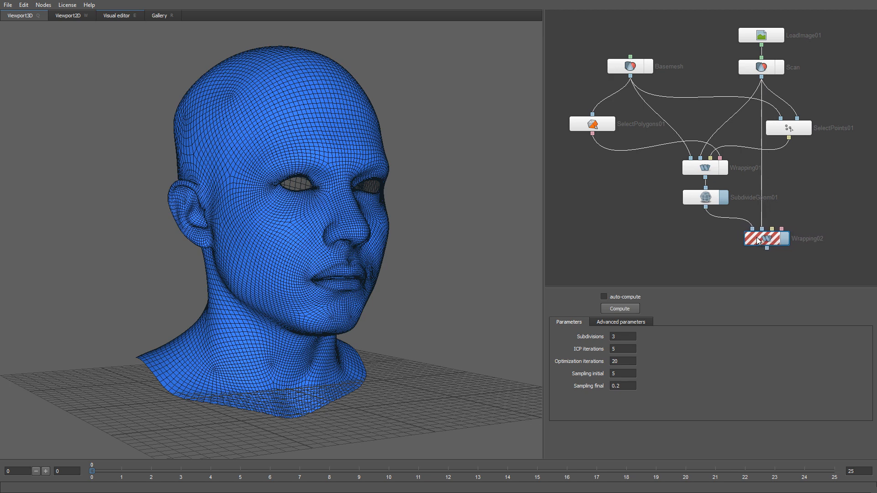
Add another SelectPolygons node, connect the SubdivideGeom output to it and open its visual editor
right_click(651, 231)
type("poly")
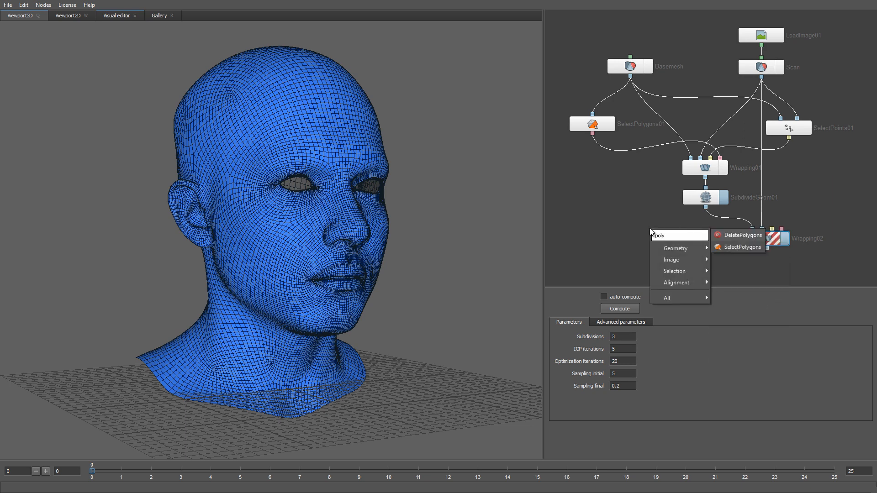
key("Down")
key("Return")
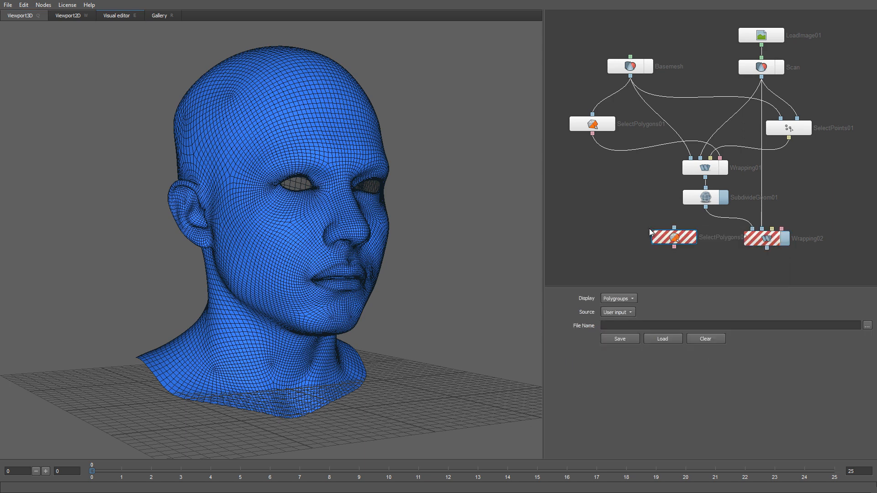
left_click_drag(669, 237, 654, 236)
left_click_drag(705, 208, 659, 226)
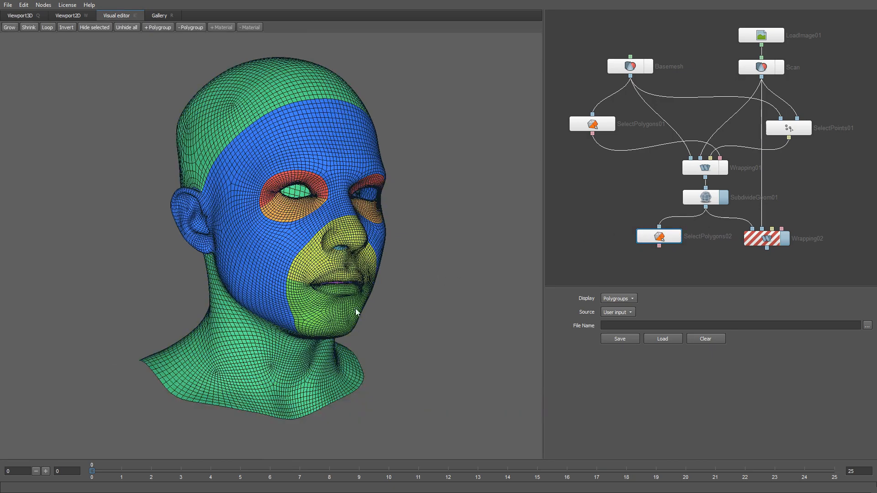
Add both mouth socket polygroups of the subdivided mesh to the new polygon selection
left_click_drag(283, 325, 456, 250)
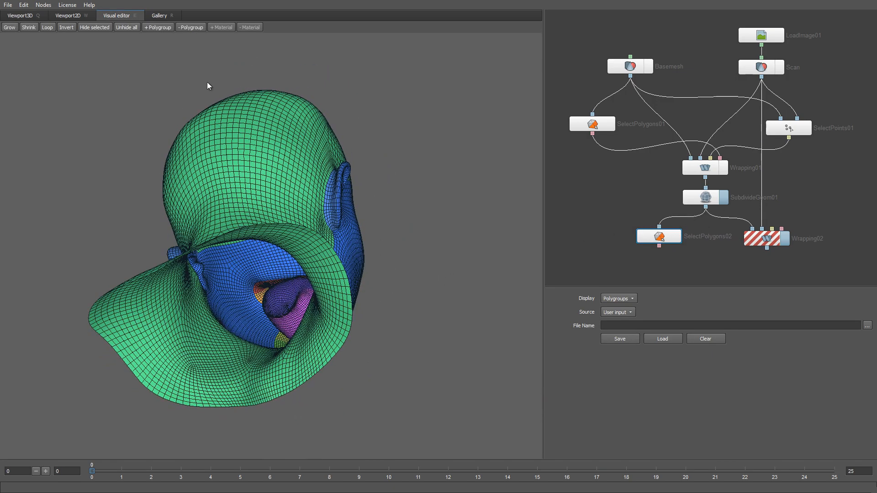
left_click(158, 27)
left_click(182, 130)
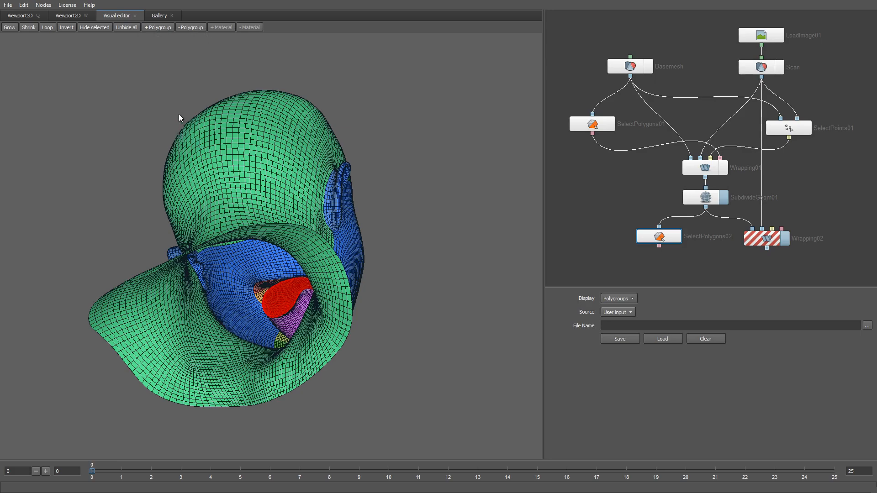
left_click(160, 27)
left_click(175, 144)
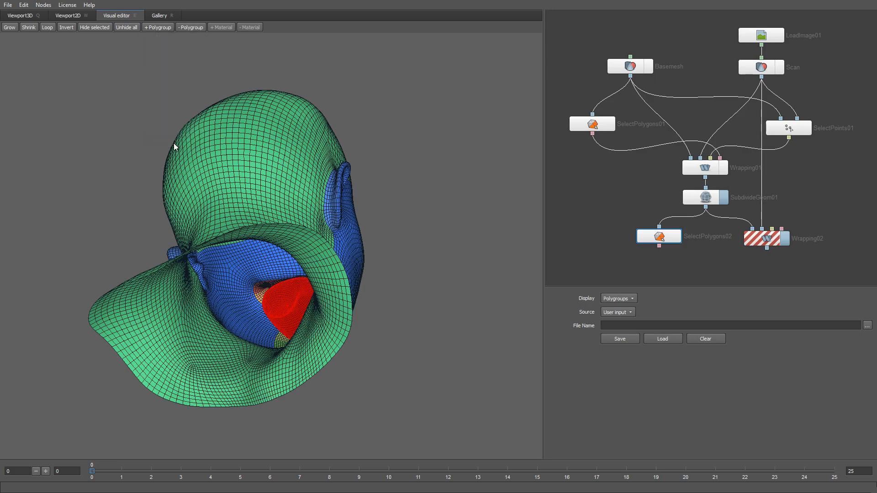
left_click_drag(362, 237, 318, 305)
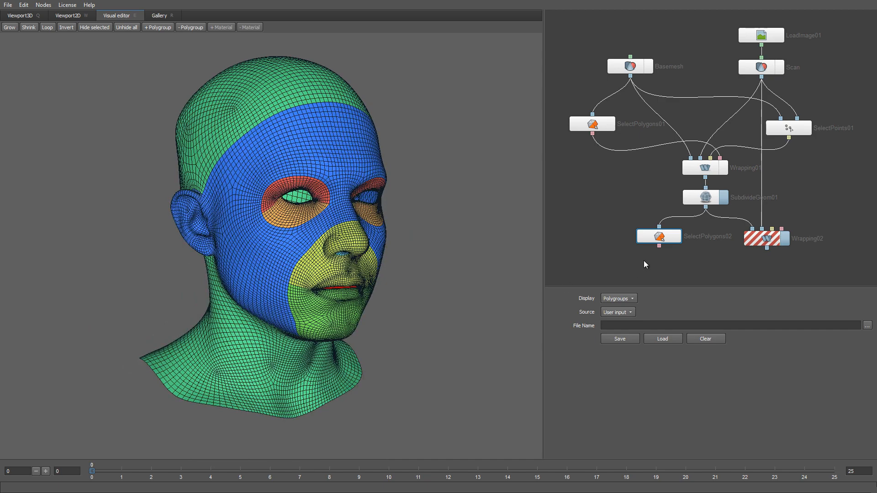
Connect the second polygon selection to Wrapping02's last input and compute the second wrapping with a final smoothness of 0.05
left_click_drag(707, 250, 781, 229)
left_click(766, 242)
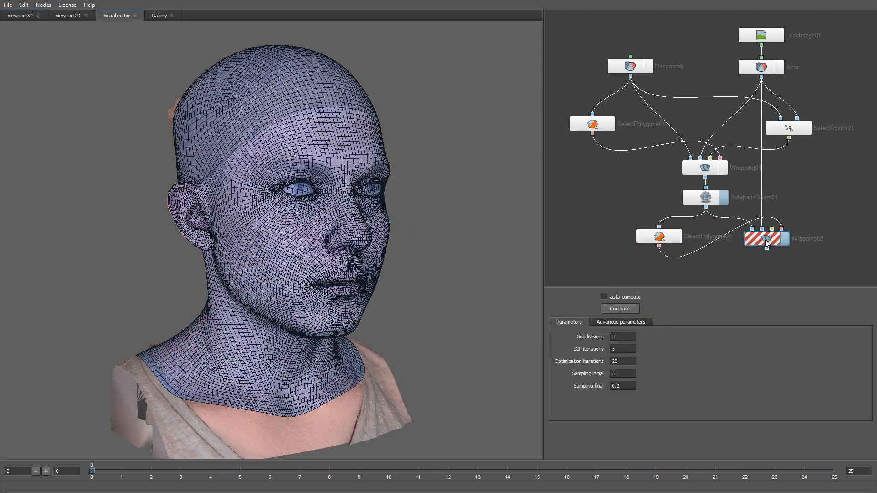
left_click_drag(375, 303, 380, 297)
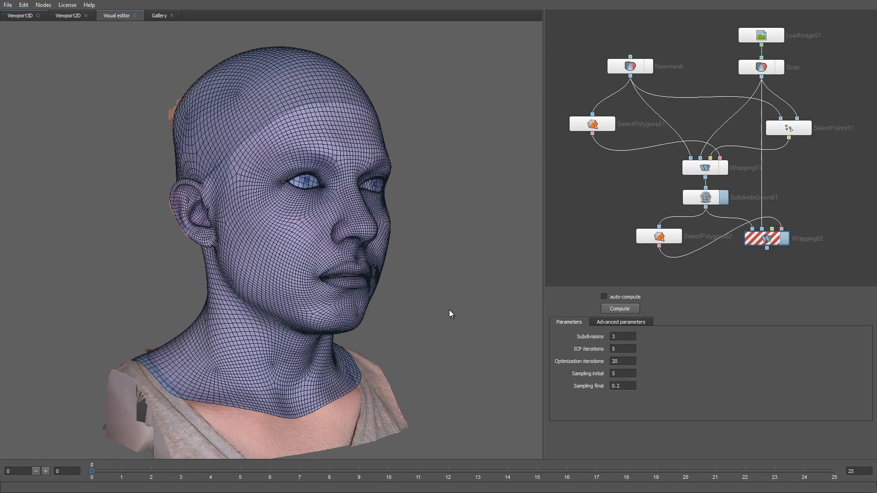
left_click(610, 323)
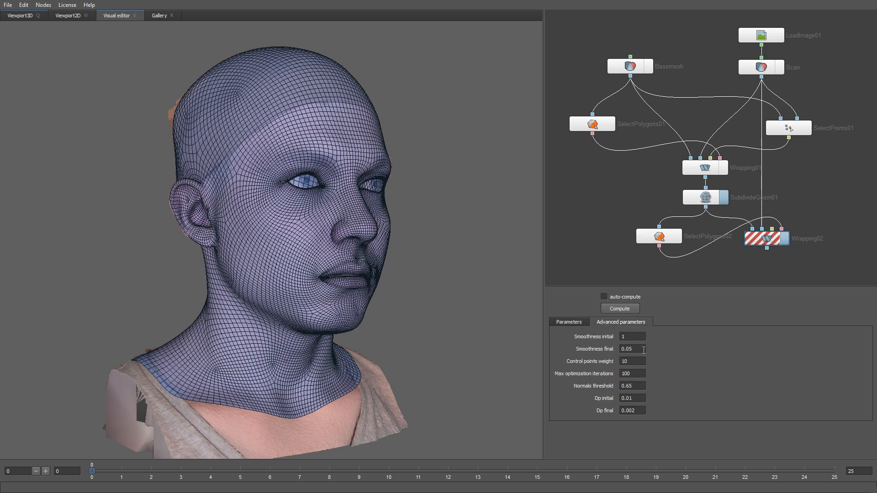
left_click_drag(641, 349, 612, 354)
left_click(622, 310)
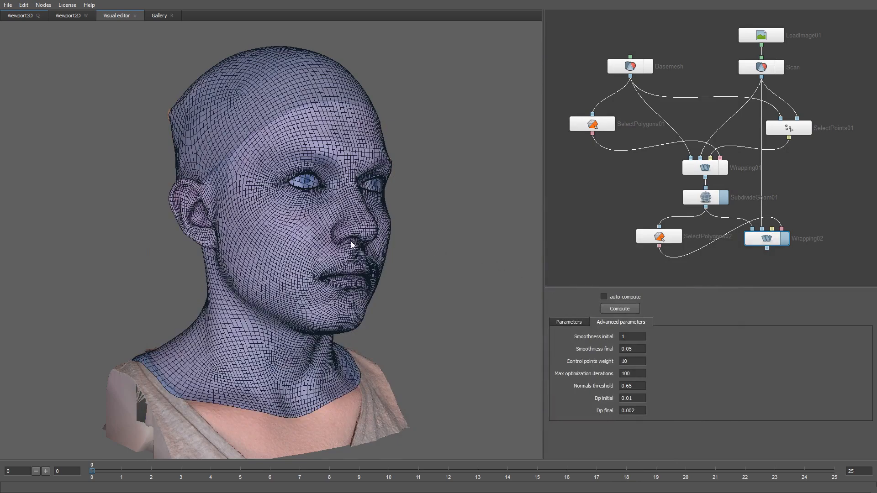
Show the second wrapping result in the 3D viewport and add a SaveGeom node connected to the Wrapping02 output
left_click_drag(319, 249, 340, 246)
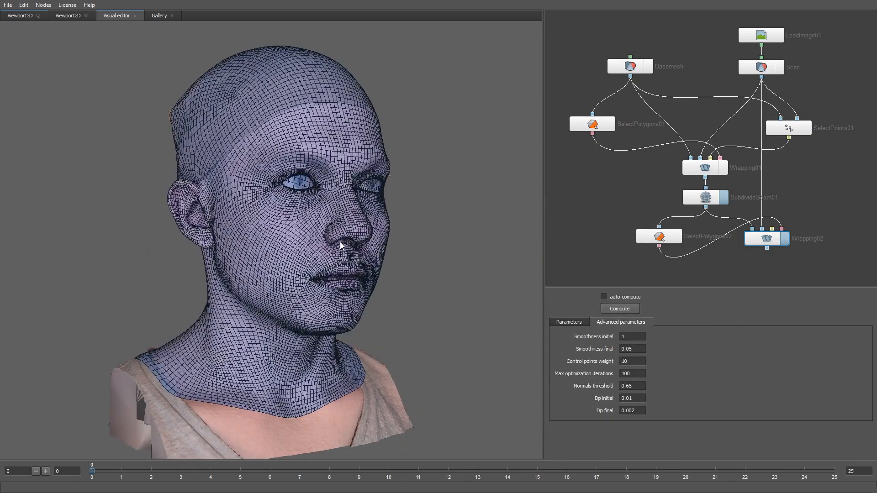
left_click(30, 15)
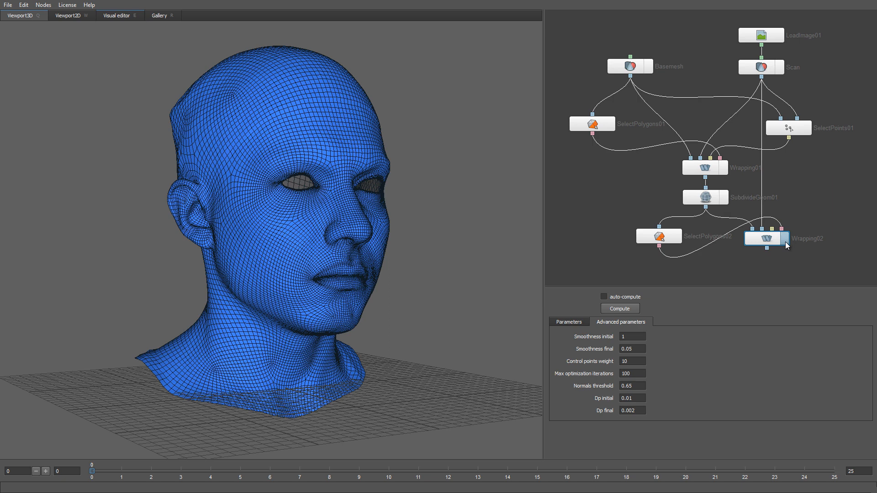
middle_click_drag(777, 254, 763, 231)
right_click(760, 237)
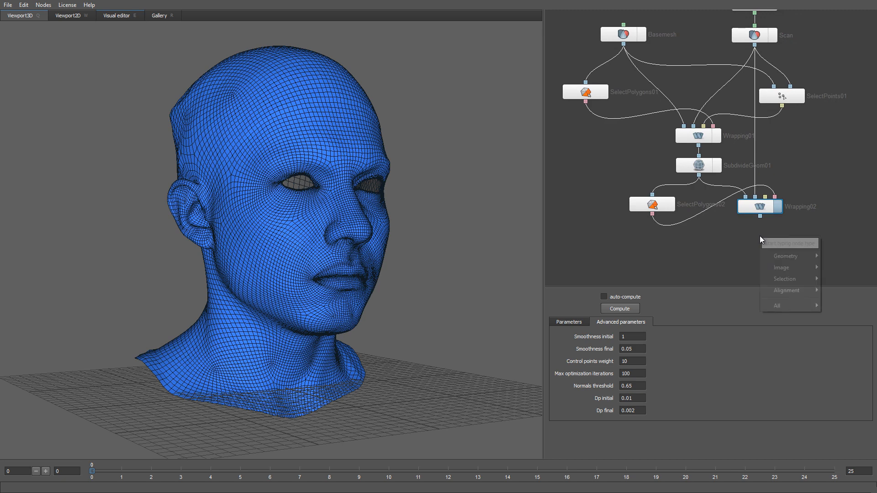
mouse_move(790, 256)
left_click(831, 268)
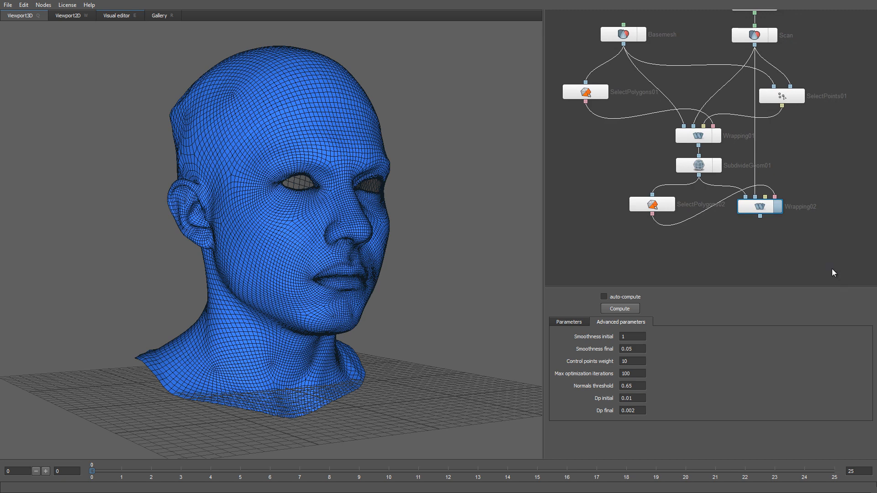
left_click(758, 240)
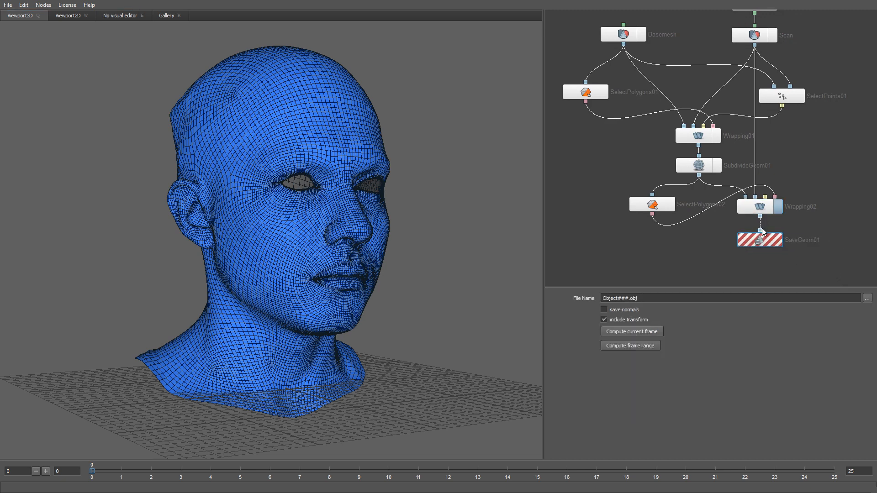
Export the current frame's wrapped mesh as Wrapped.obj in the OpticalFlowWrappingPart1/Files folder and delete the SaveGeom node
left_click(867, 298)
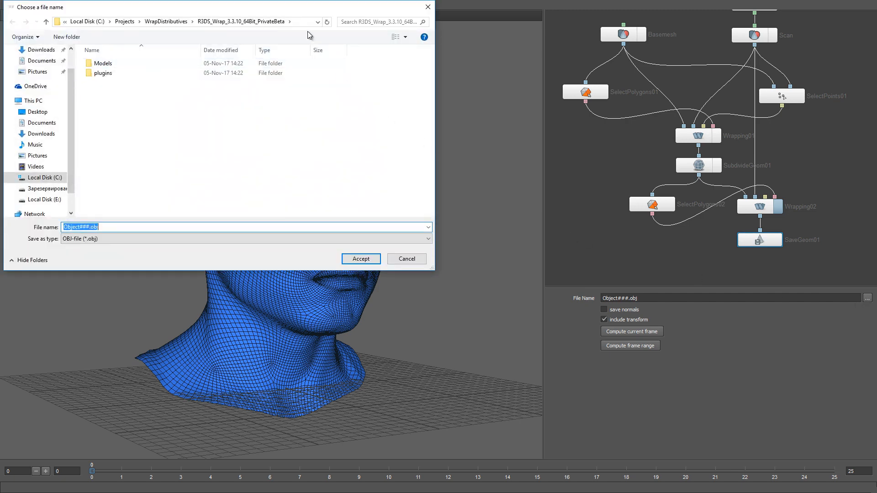
left_click(297, 22)
type("C:\\Projects\\Wrap\\Tutorials\\OpticalFlowWrappingPart1\\Files")
key("Return")
left_click(111, 227)
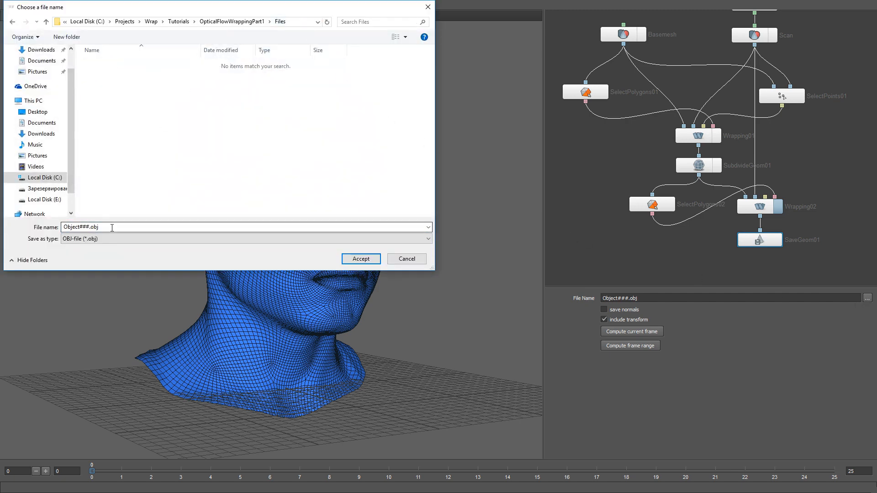
type("Wrapped")
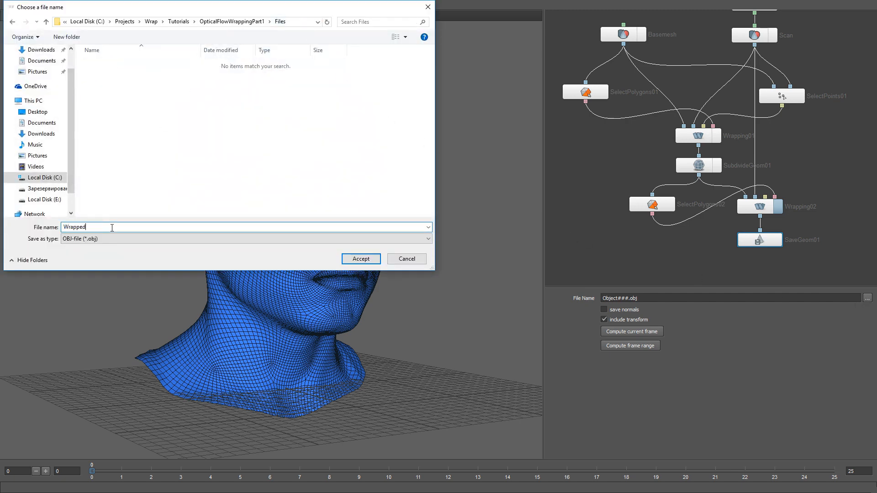
type(".obj")
key("Return")
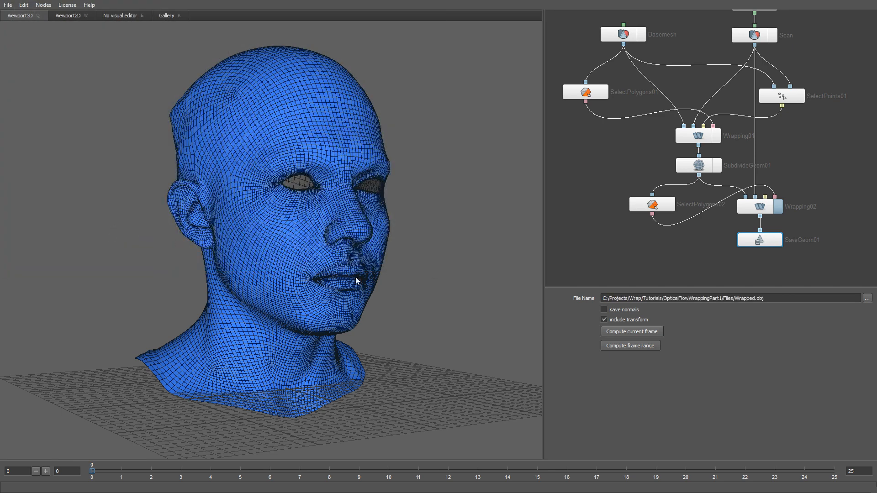
left_click(608, 332)
key("Delete")
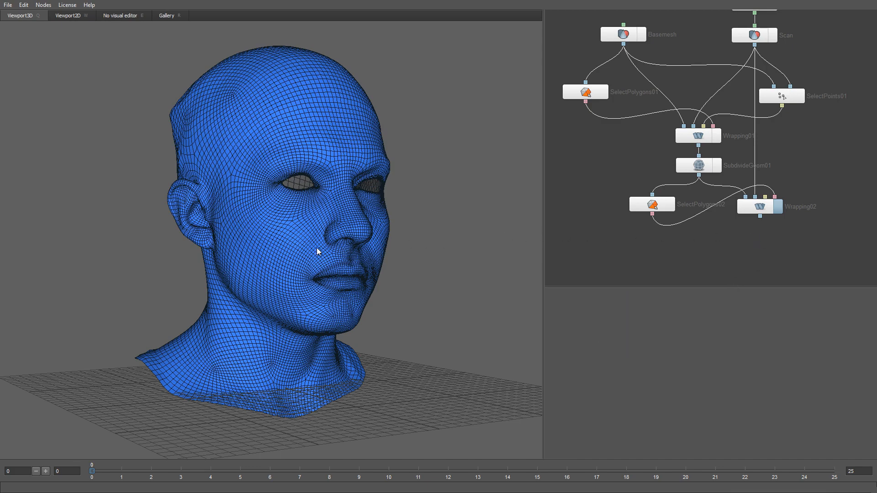
scroll(322, 264, "up", 5)
mouse_move(374, 308)
left_mouse_down()
mouse_move(311, 311)
mouse_move(379, 317)
left_mouse_up()
scroll(354, 268, "down", 5)
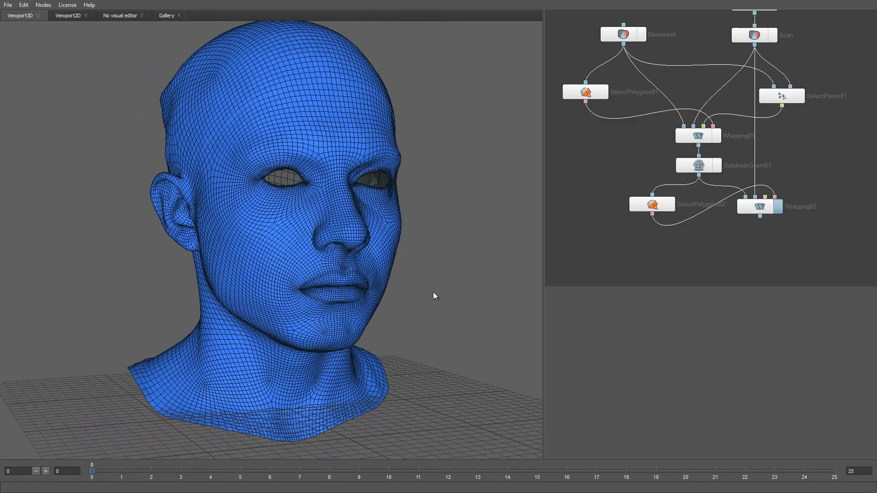
left_click_drag(446, 299, 441, 287)
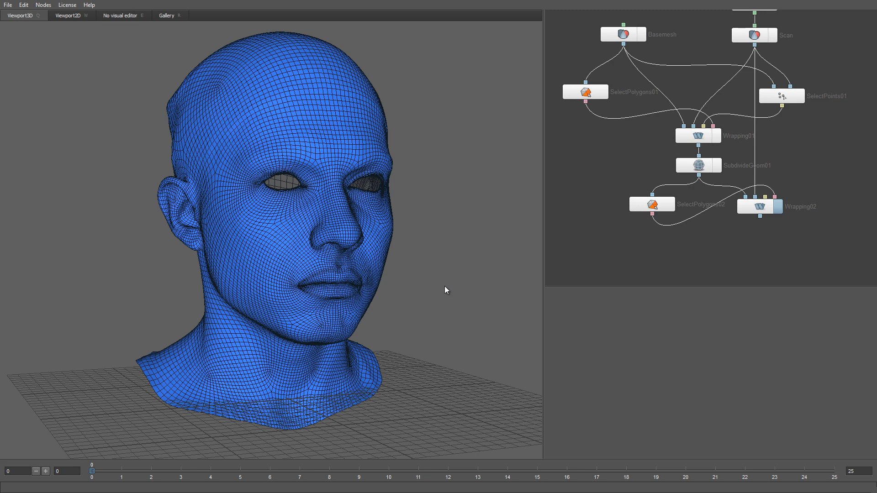
Add a TransferTexture node below Wrapping02 and set its width and height to 4096
middle_click_drag(764, 244, 690, 245)
right_click(690, 245)
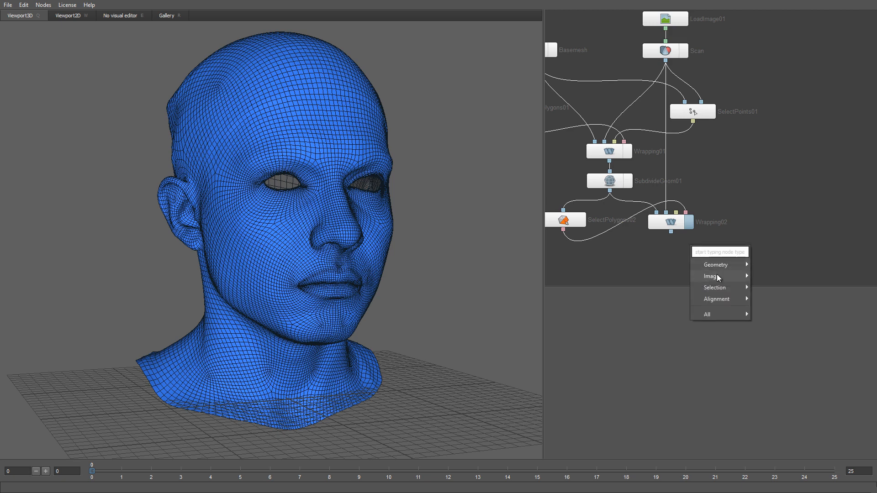
mouse_move(733, 278)
left_click(782, 301)
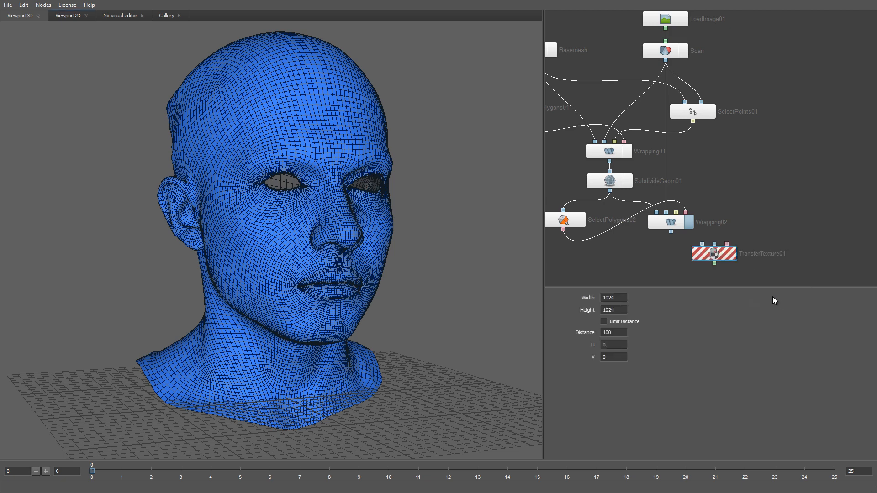
double_click(621, 298)
type("4096")
key("Tab")
type("4096")
left_click(722, 324)
Connect Scan and Wrapping02 to TransferTexture's first and second inputs and inspect the transferred texture around the mouth in 2D
left_click_drag(666, 64, 714, 244)
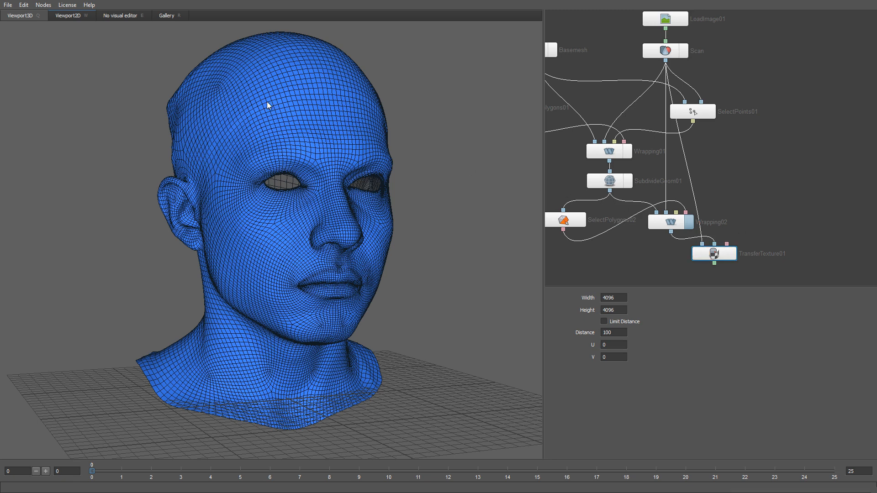
scroll(435, 317, "down", 5)
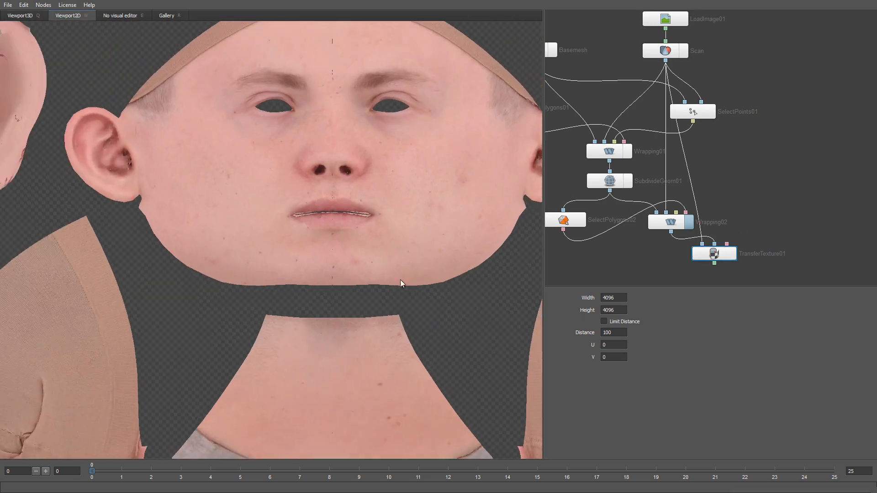
scroll(405, 270, "up", 1)
middle_click_drag(365, 237, 346, 223)
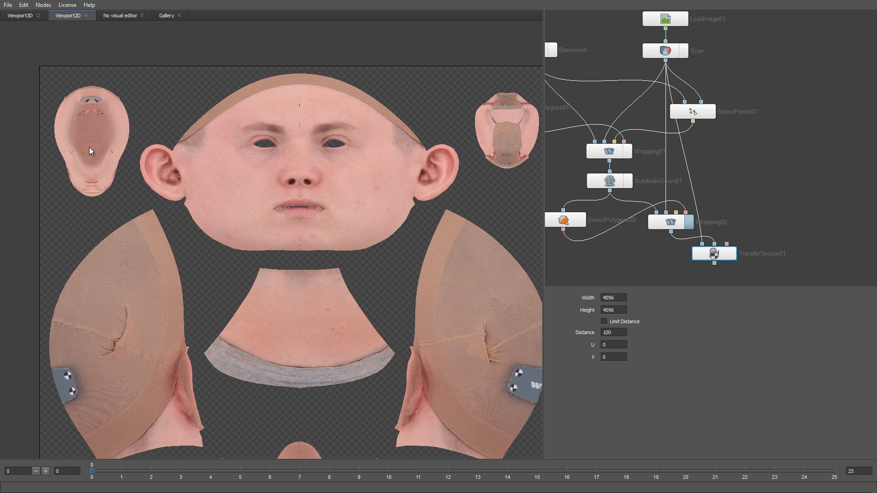
scroll(304, 197, "up", 4)
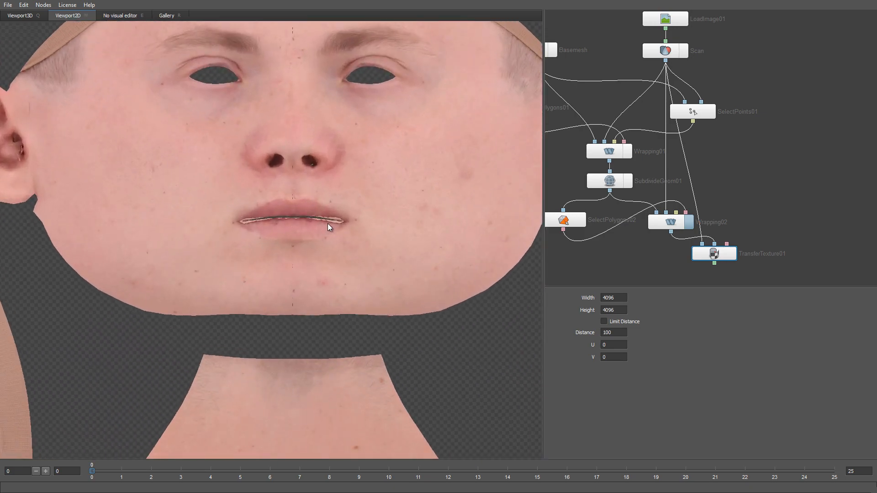
Add a SaveImage node below TransferTexture01 and connect the transferred texture output to it
middle_click_drag(672, 268, 674, 216)
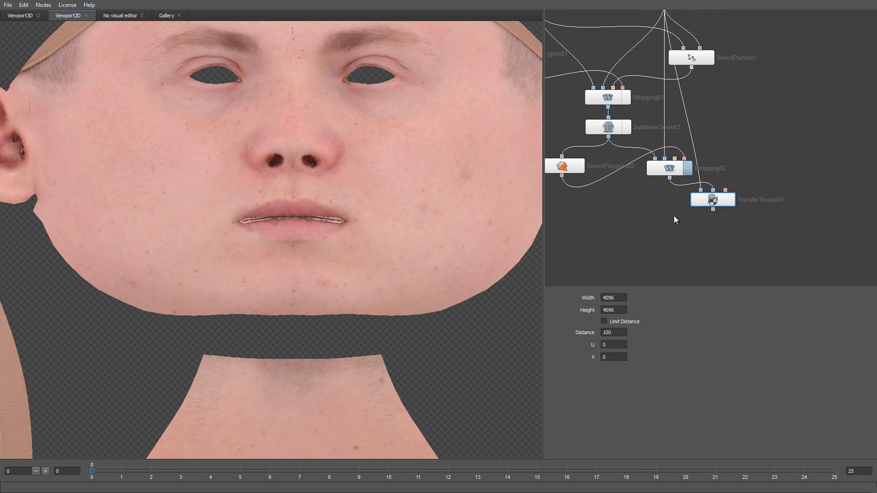
right_click(715, 229)
mouse_move(735, 257)
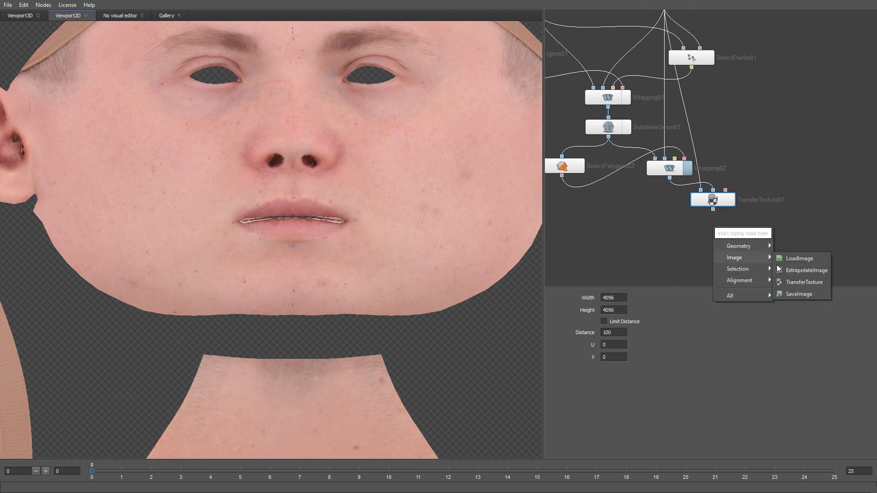
left_click(787, 294)
left_click(714, 231)
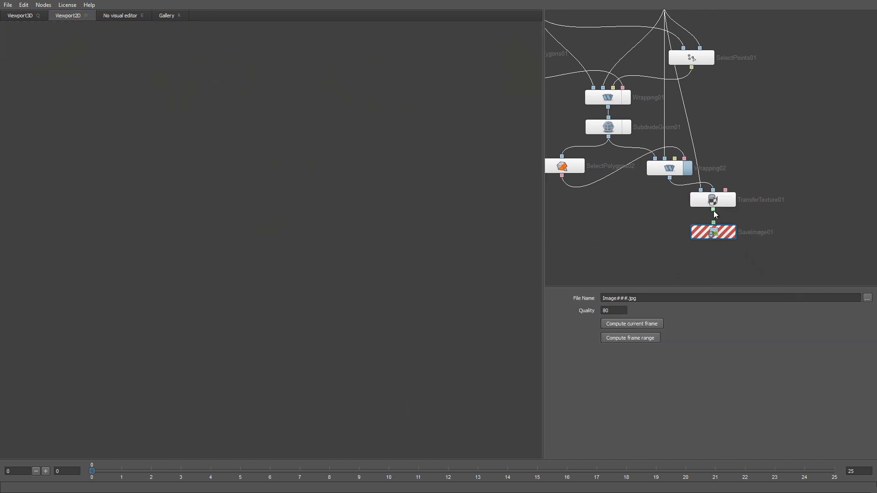
left_click_drag(713, 211, 714, 223)
Export the current frame's texture as Wrapped.png in the OpticalFlowWrappingPart1/Files folder
left_click(867, 299)
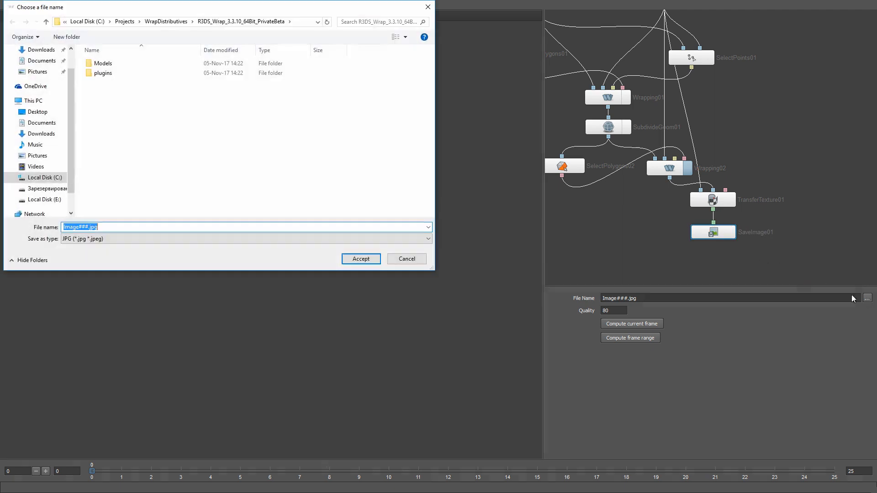
left_click(300, 22)
key("Return")
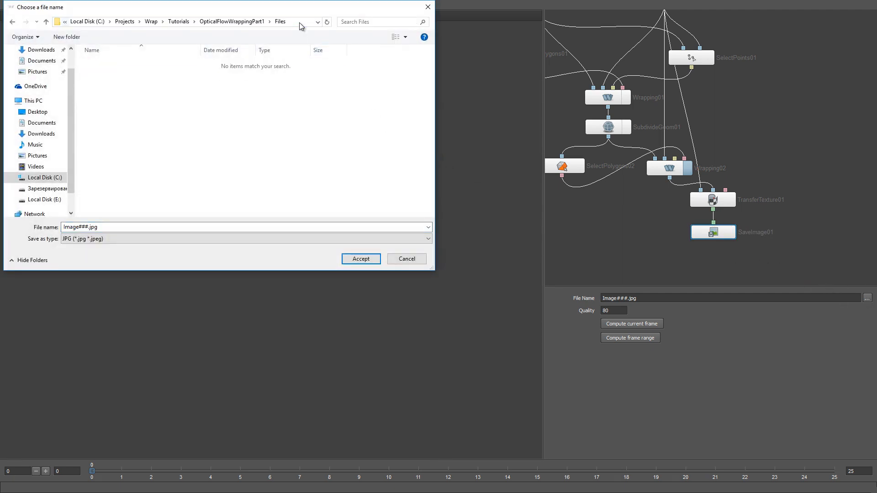
left_click(138, 227)
type("W")
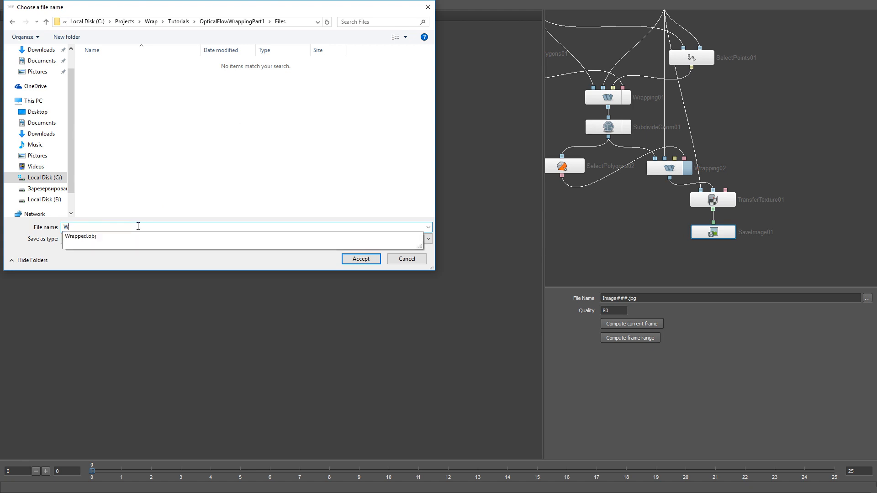
type("rapped.png")
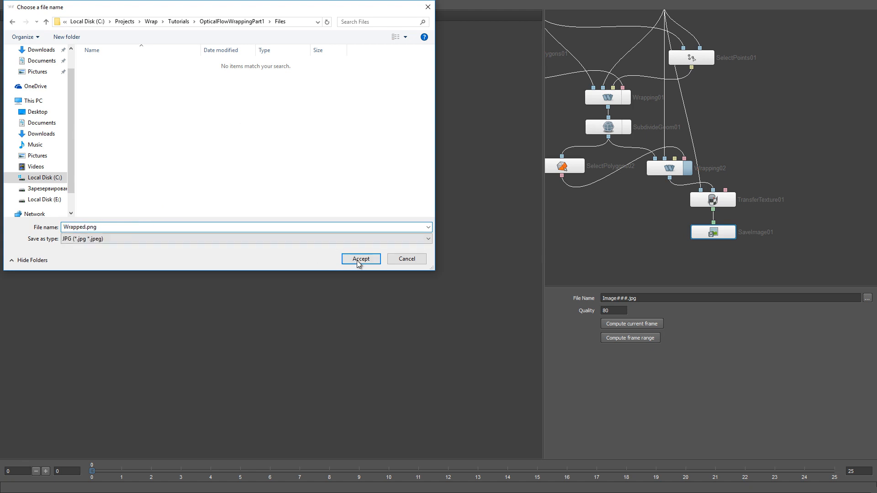
left_click(357, 259)
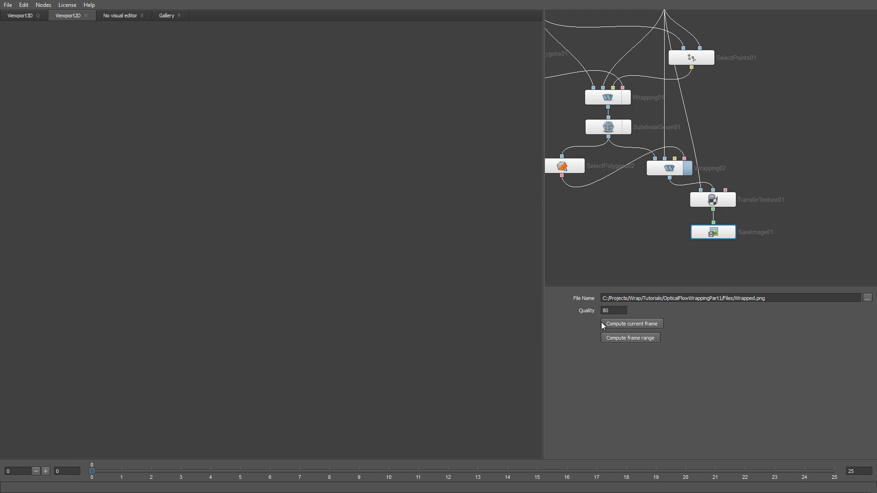
left_click(616, 324)
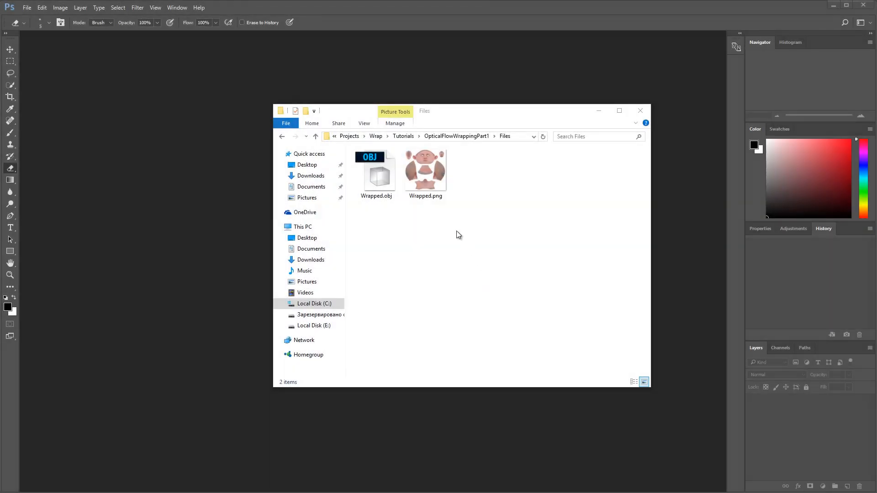
Switch to Photoshop with Wrapped.png open and sample a dark red colour from the inner edge of the lips
left_click_drag(427, 172, 237, 197)
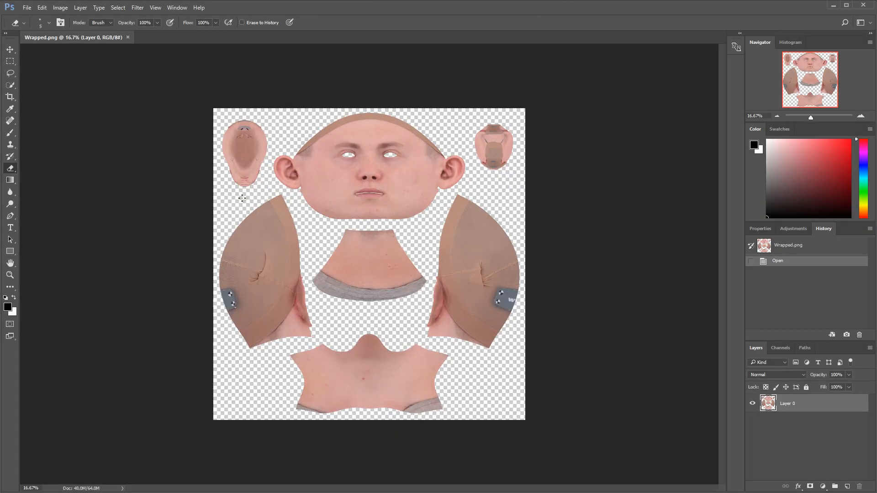
scroll(359, 185, "up", 7, "alt")
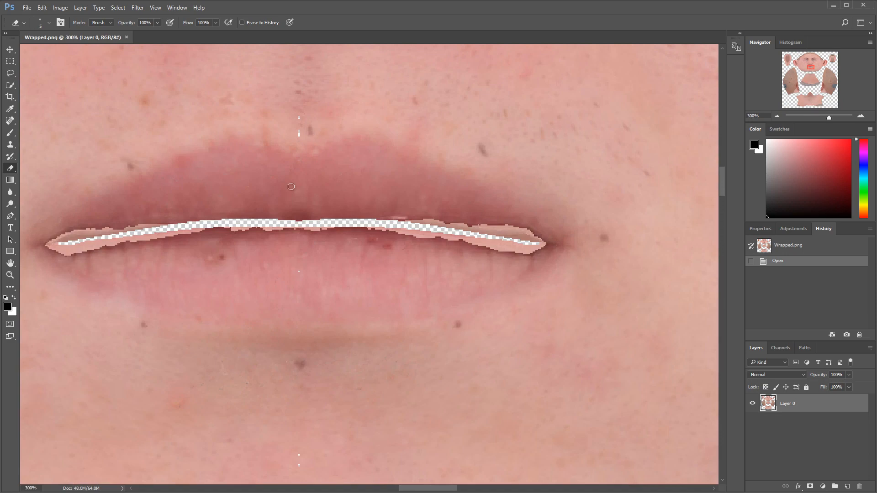
key("i")
left_click_drag(359, 241, 350, 225)
Select both mouth socket islands in the texture's upper corners with rectangular marquees
scroll(350, 225, "down", 6, "alt")
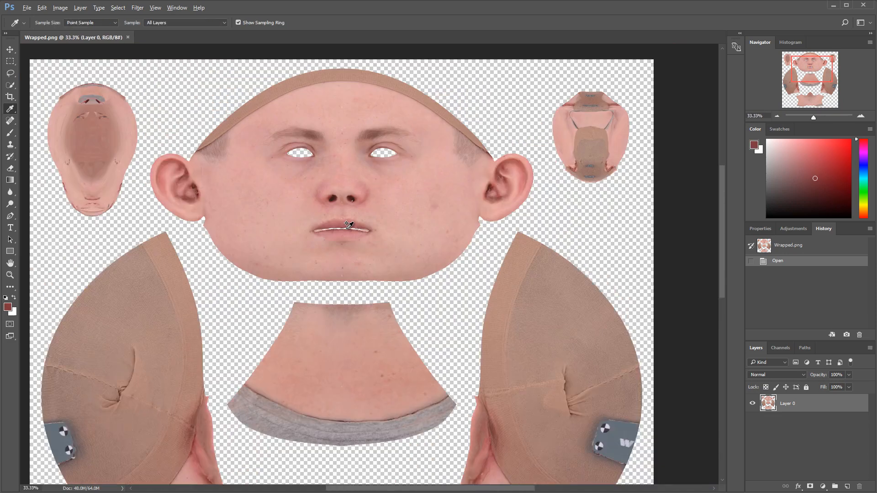
left_click(10, 61)
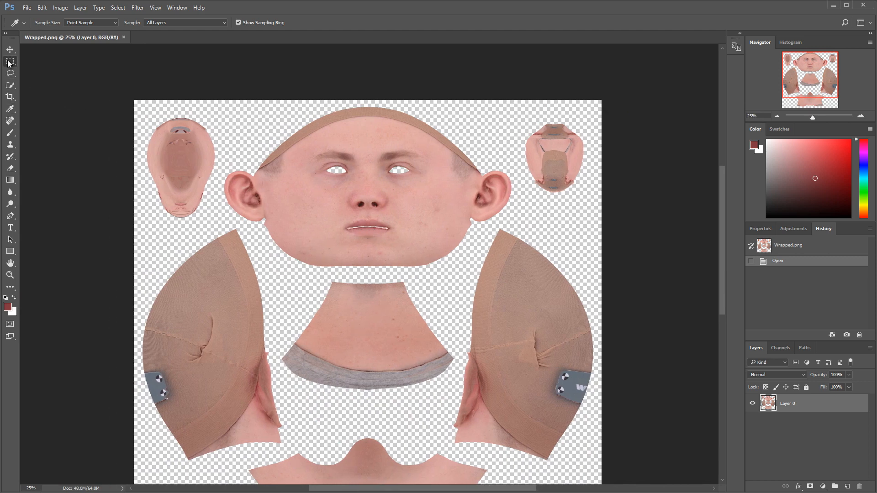
left_click_drag(142, 114, 221, 221)
left_click_drag(524, 115, 589, 200, "shift")
Fill the selected mouth socket areas with a Solid Color layer in the sampled red and clip it to Layer 0
left_click(822, 486)
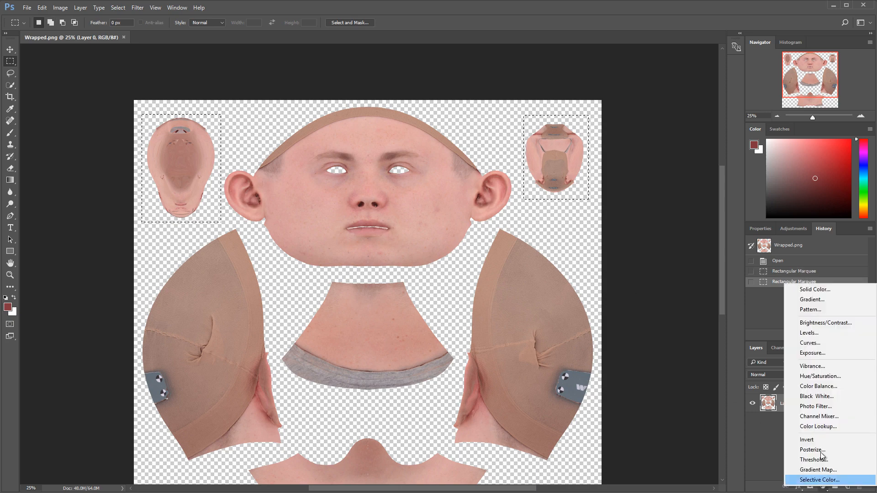
left_click(824, 290)
left_click(530, 141)
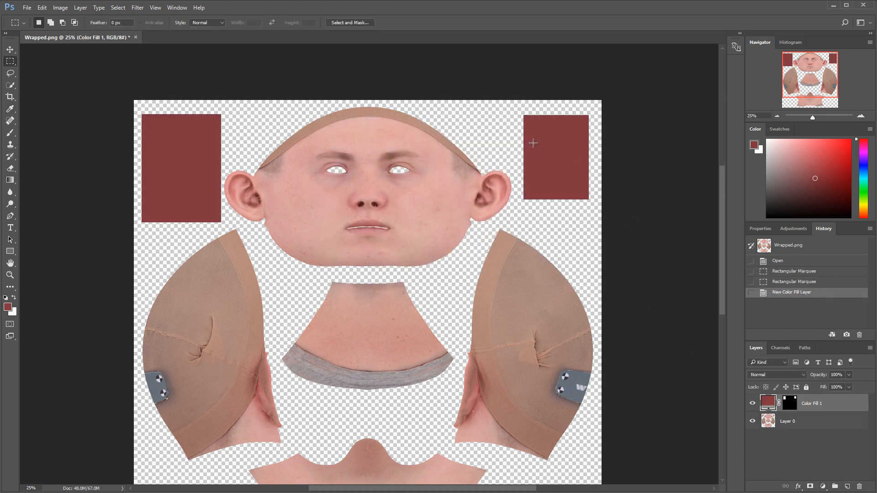
left_click(767, 412, "alt")
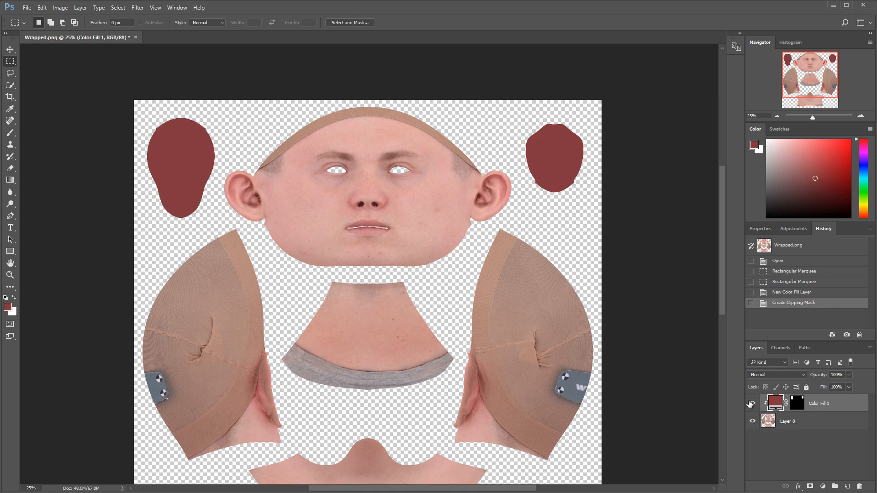
Erase the stray skin-coloured fringe around the mouth opening between the lips on Layer 0
left_click(801, 421)
scroll(364, 227, "up", 3, "alt")
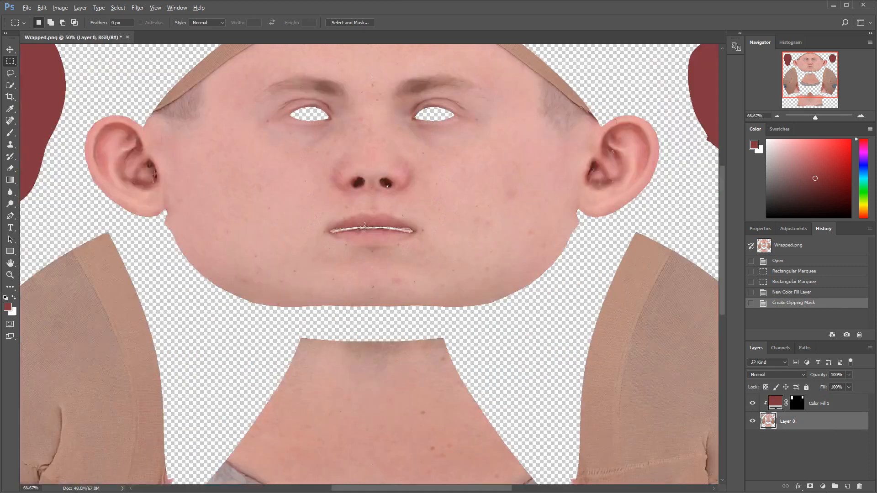
scroll(364, 227, "up", 2, "alt")
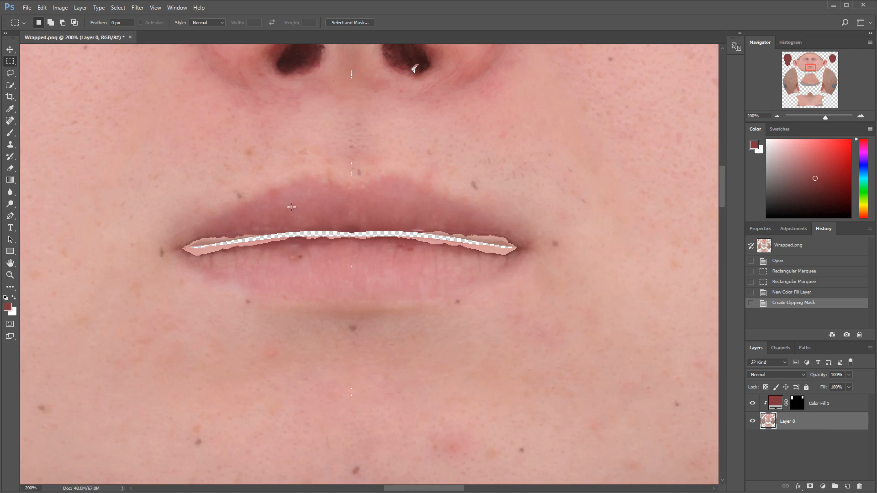
key("e")
scroll(504, 242, "up", 3, "alt")
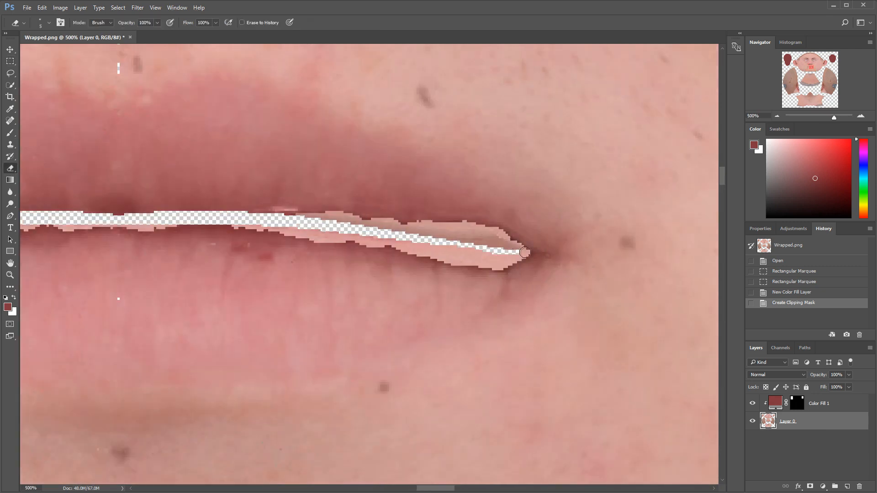
mouse_move(527, 252)
left_mouse_down()
mouse_move(489, 232)
mouse_move(293, 218)
mouse_move(511, 261)
mouse_move(464, 233)
mouse_move(283, 228)
left_mouse_up()
mouse_move(226, 235)
left_mouse_down()
mouse_move(355, 257)
mouse_move(560, 257)
mouse_move(443, 241)
mouse_move(347, 247)
mouse_move(370, 249)
left_mouse_up()
left_click_drag(91, 266, 335, 270)
mouse_move(280, 282)
left_mouse_down()
mouse_move(330, 259)
mouse_move(495, 251)
mouse_move(338, 292)
mouse_move(551, 248)
left_mouse_up()
mouse_move(303, 280)
left_mouse_down()
mouse_move(380, 266)
mouse_move(338, 270)
left_mouse_up()
Save the cleaned texture as a PNG over the existing Wrapped.png in the Files folder, with Smallest / Slow compression and no interlacing
scroll(594, 260, "down", 6, "alt")
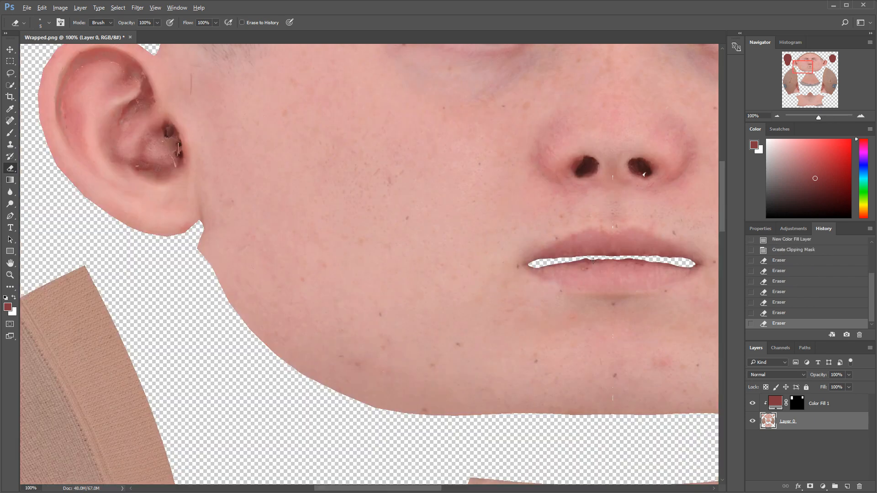
scroll(598, 261, "down", 3, "alt")
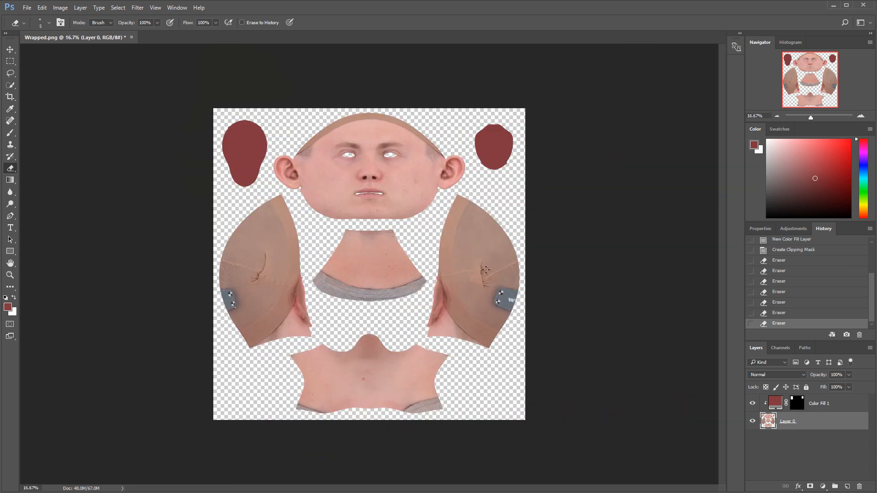
left_click(28, 8)
left_click(36, 81)
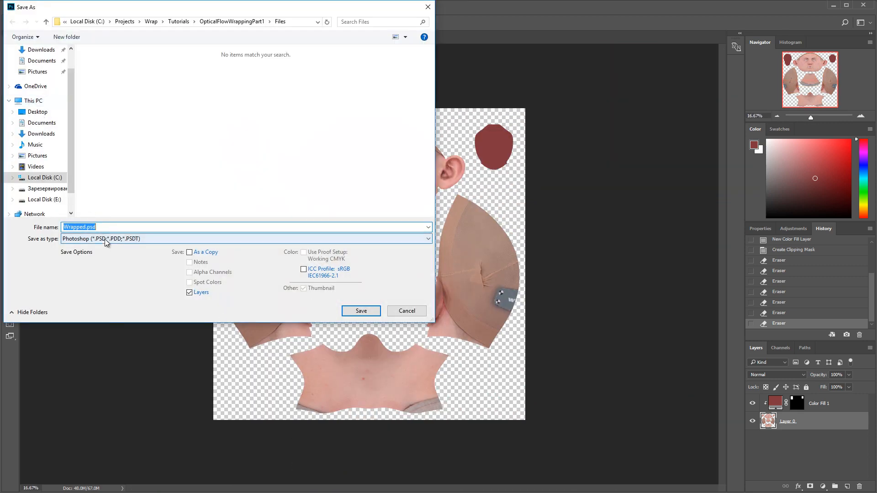
left_click(107, 242)
left_click(106, 357)
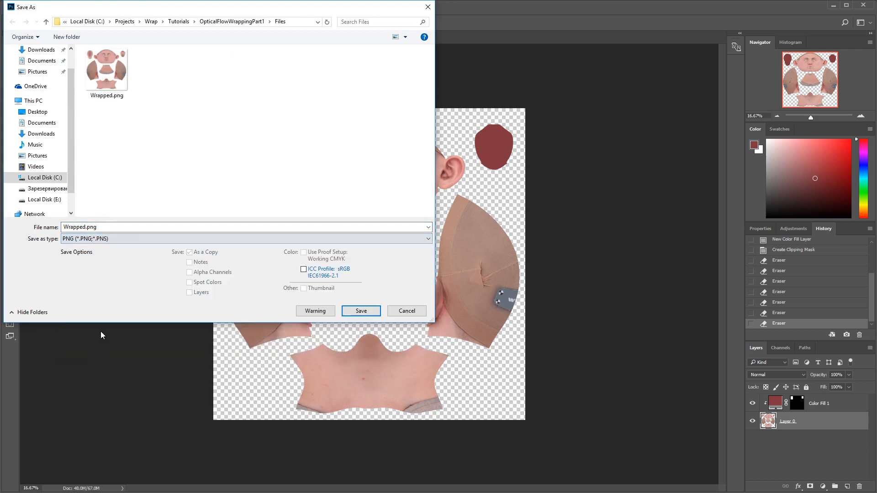
left_click(104, 76)
left_click(361, 310)
left_click(463, 270)
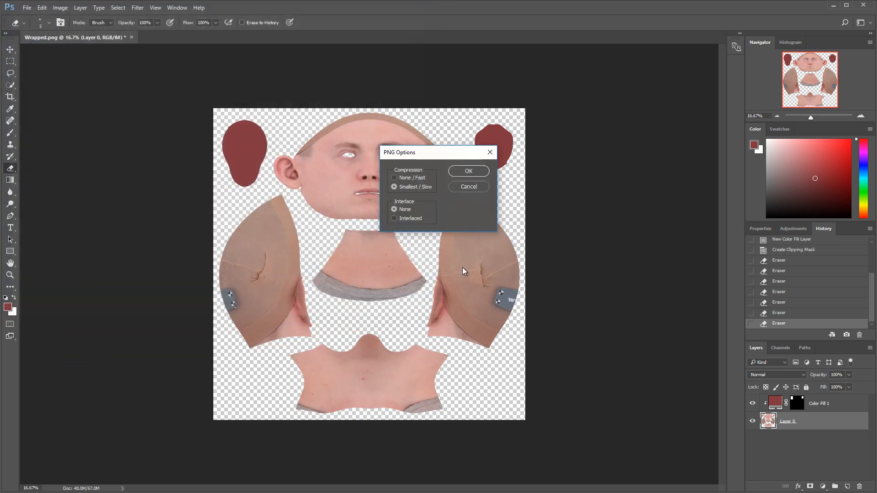
left_click(462, 171)
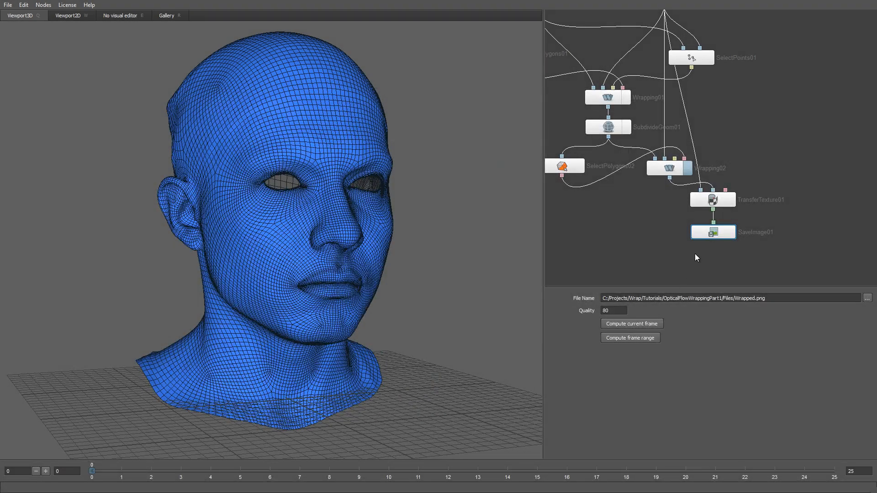
Switch to Wrap and replace the SaveImage01 node with a LoadImage node below TransferTexture01
key("Delete")
right_click(706, 226)
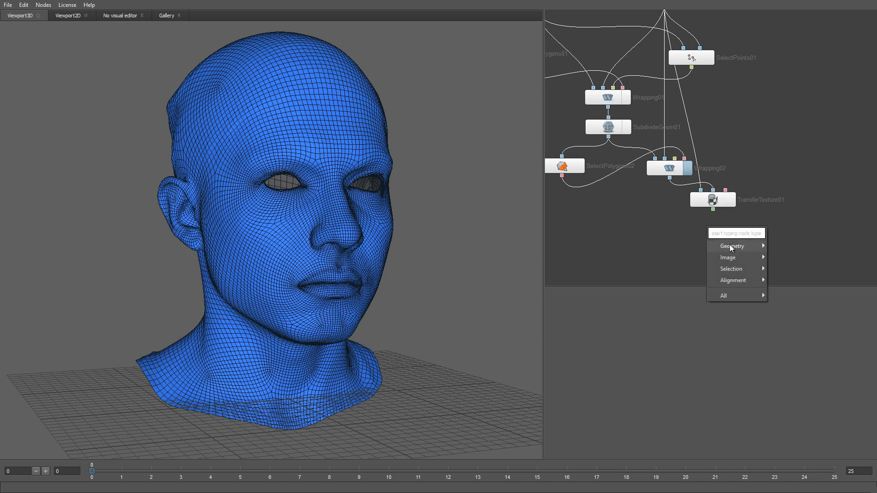
mouse_move(743, 258)
left_click(793, 258)
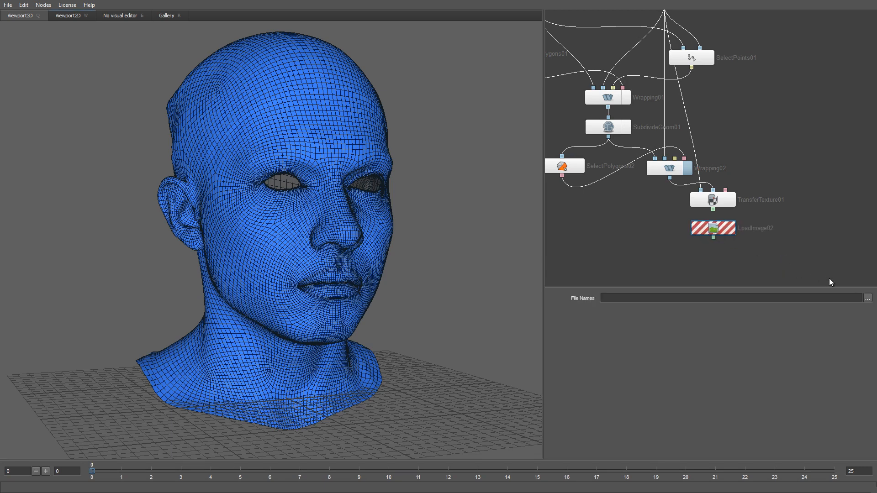
Load Wrapped.png from the Files folder into the LoadImage02 node and display it in the 2D viewport
left_click(867, 298)
double_click(110, 79)
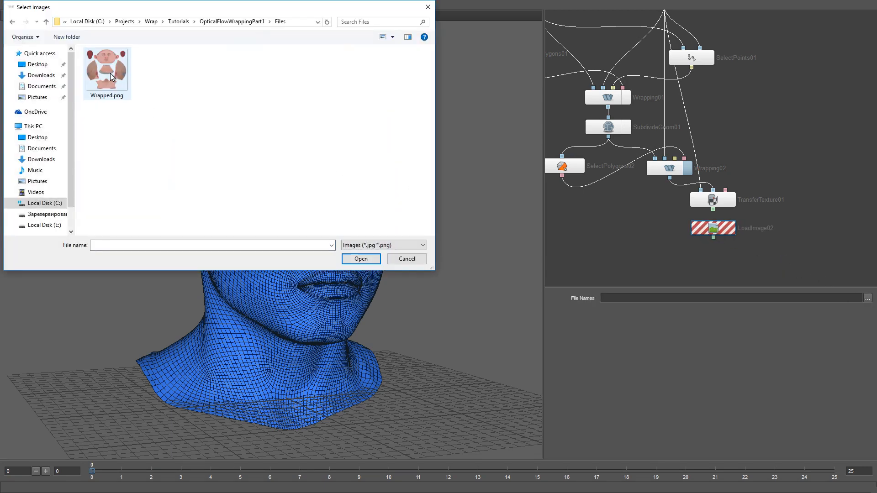
left_click(111, 73)
double_click(111, 73)
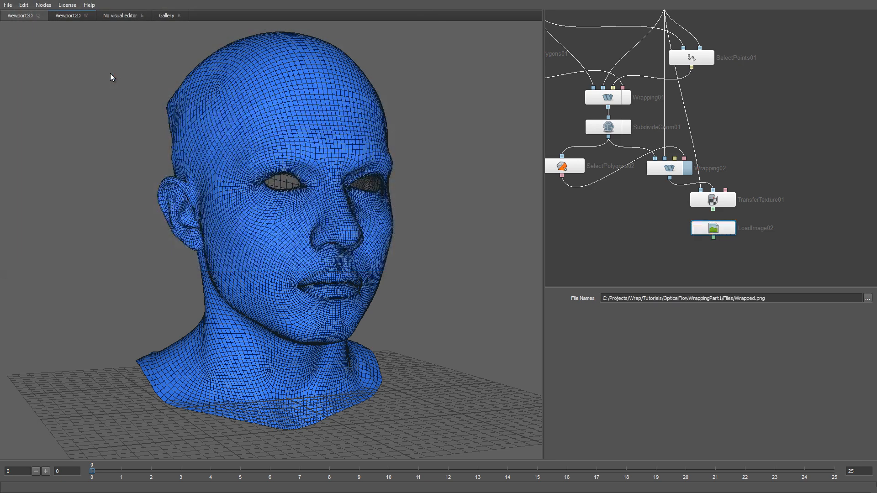
left_click(73, 16)
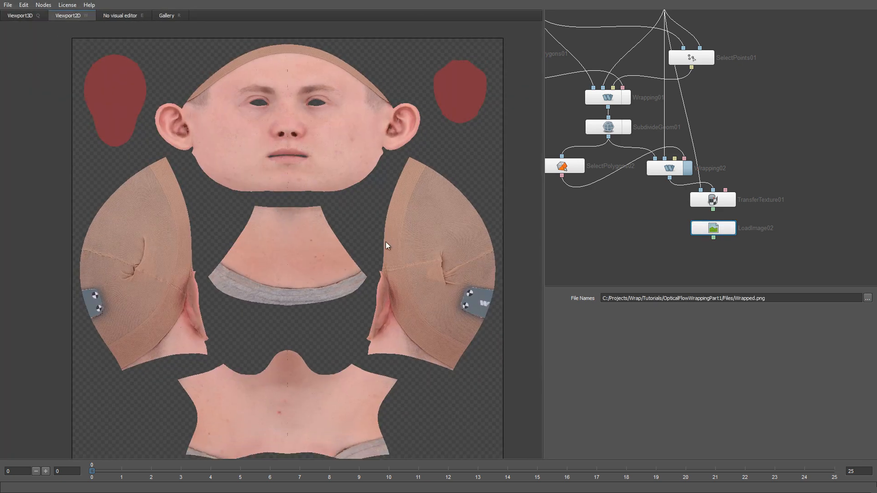
Add an ExtrapolateImage node below LoadImage02 and feed it the loaded image
middle_click_drag(674, 245, 685, 209)
right_click(726, 222)
mouse_move(749, 253)
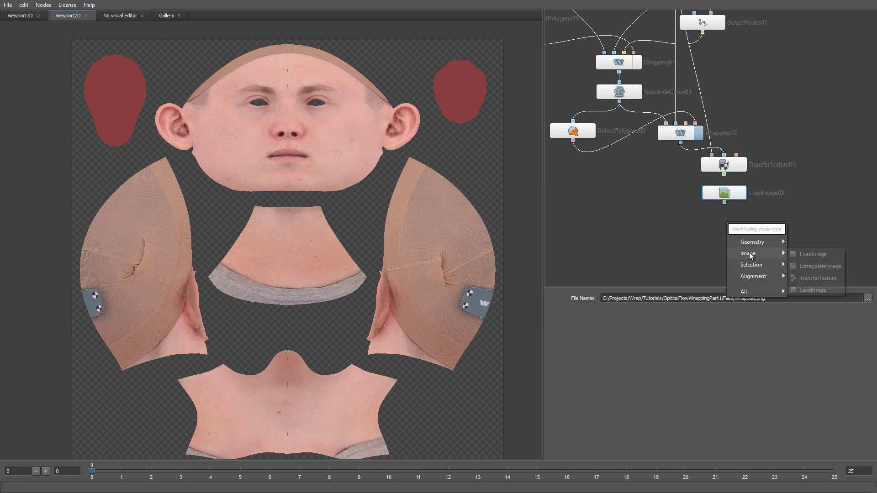
left_click(817, 266)
left_click_drag(755, 232, 742, 231)
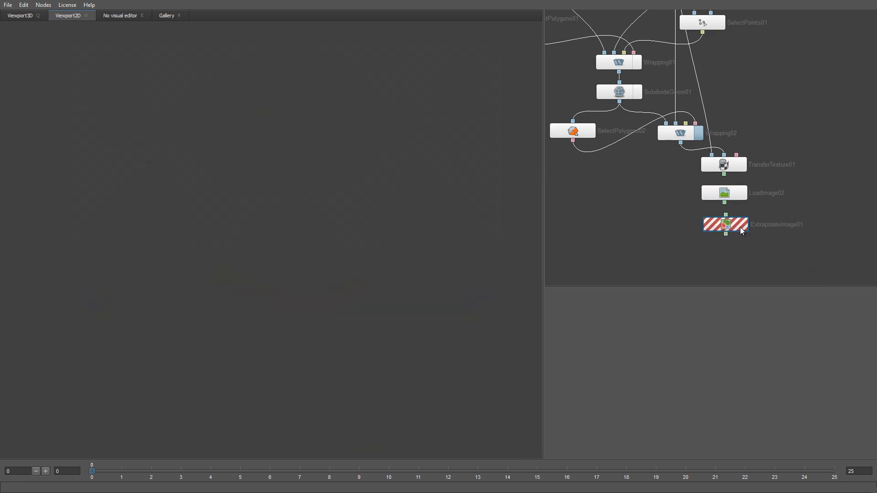
left_click_drag(724, 202, 727, 224)
Add a SaveImage node below ExtrapolateImage01 and connect it to the extrapolated image output
middle_click_drag(726, 246, 725, 236)
key("Tab")
type("save")
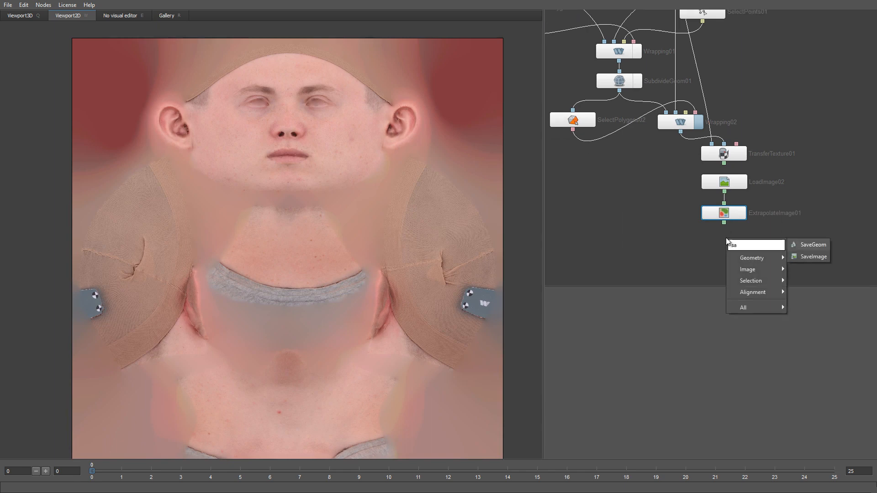
key("Down")
key("Return")
left_click_drag(756, 247, 724, 234)
Set the SaveImage node's output to PNG, replacing Wrapped.png in the OpticalFlowWrappingPart1/Files folder
left_click(867, 298)
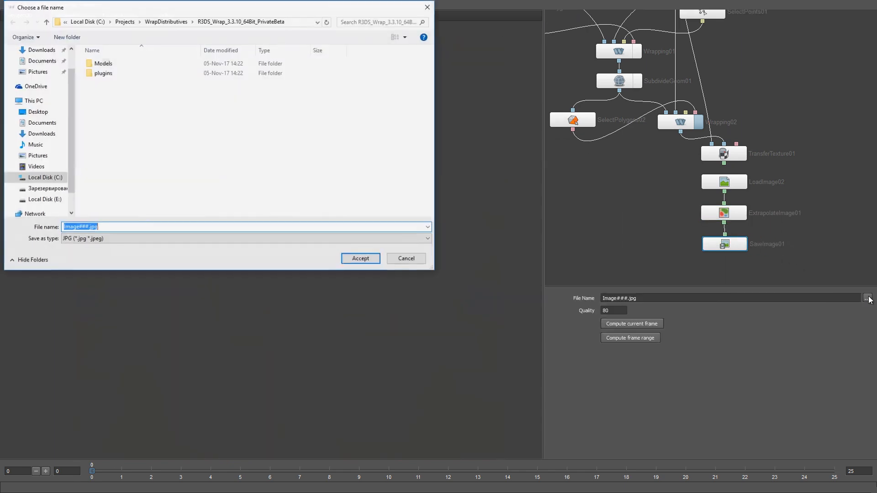
left_click(305, 23)
type("C:\\Projects\\Wrap\\Tutorials\\OpticalFlowWrappingPart1\\Files")
key("Return")
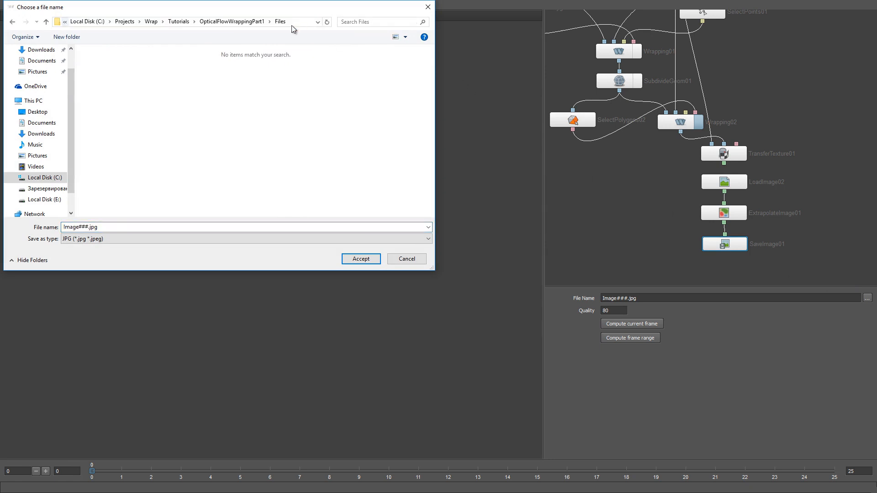
left_click(168, 240)
left_click(110, 252)
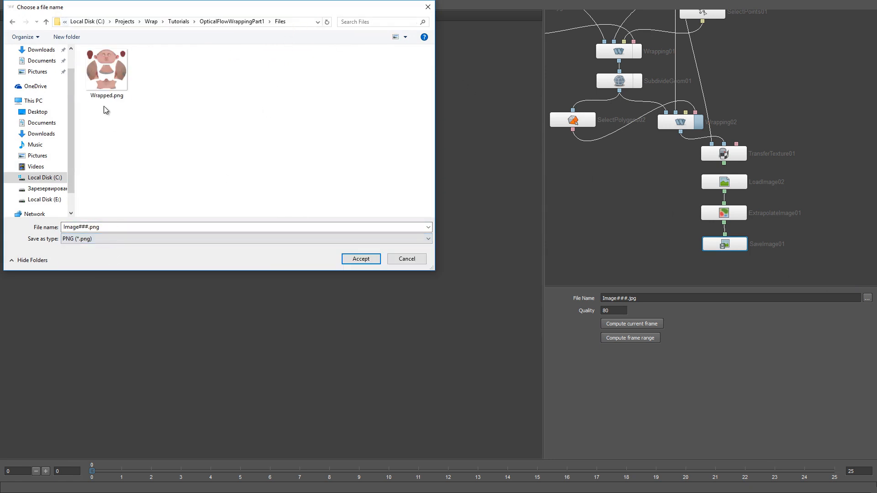
double_click(100, 72)
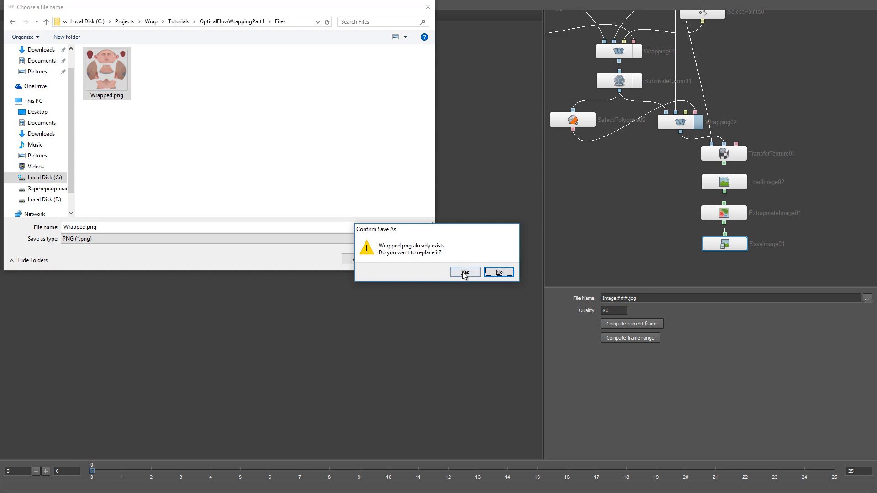
left_click(464, 273)
Add a SetTexture node combining the ExtrapolateImage01 texture with the Wrapping02 geometry, and show only that node in the 3D viewport
middle_click_drag(617, 241, 627, 228)
key("q")
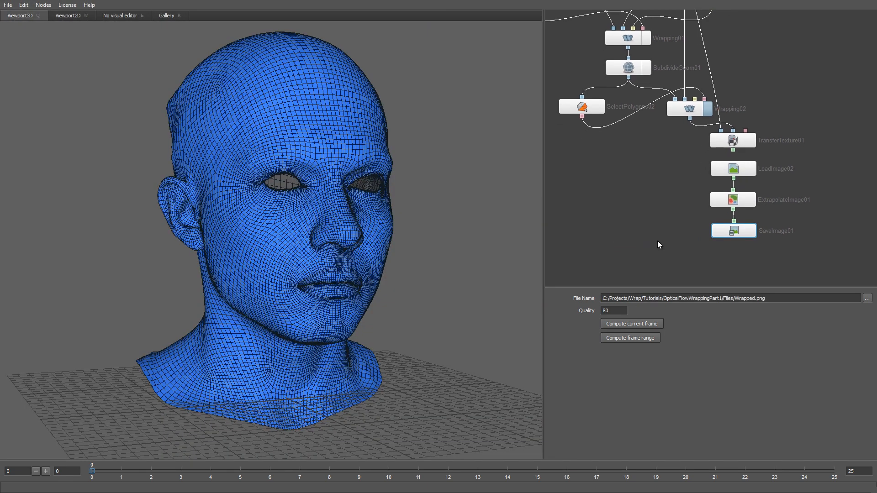
key("Tab")
type("set")
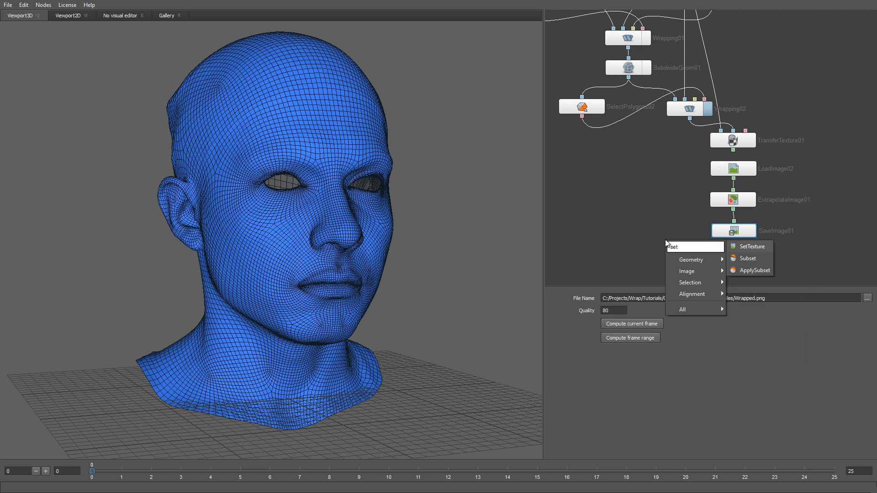
key("Return")
left_click_drag(675, 250, 645, 251)
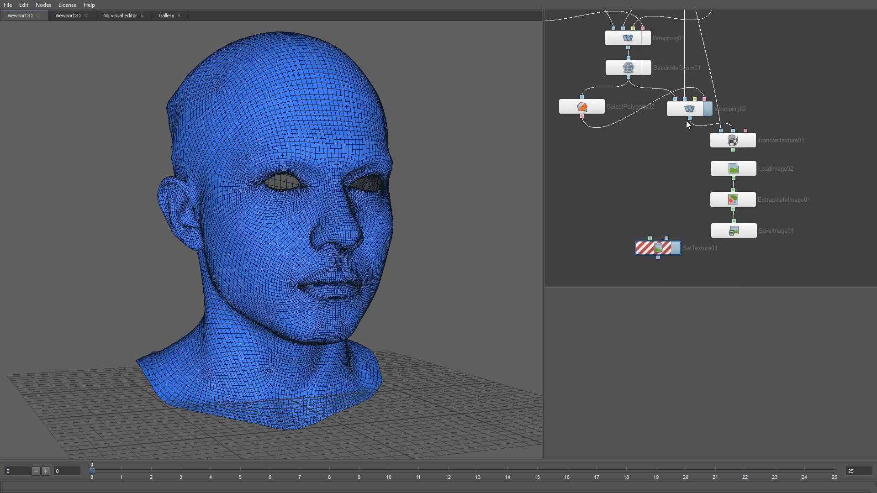
left_click_drag(733, 209, 650, 238)
left_click(677, 250, "ctrl")
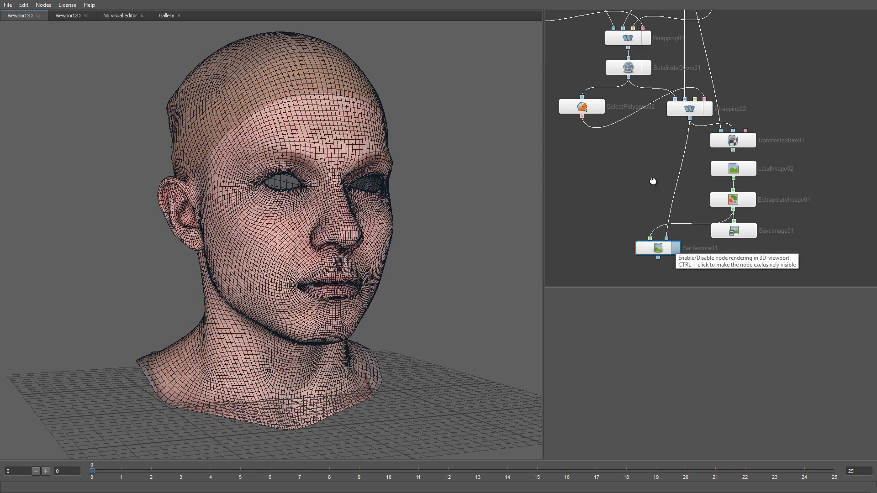
Turn off the Basemesh node's wireframe display and inspect the textured head in the 3D viewport
middle_click_drag(653, 181, 710, 274)
middle_click_drag(632, 157, 636, 212)
left_click(613, 91)
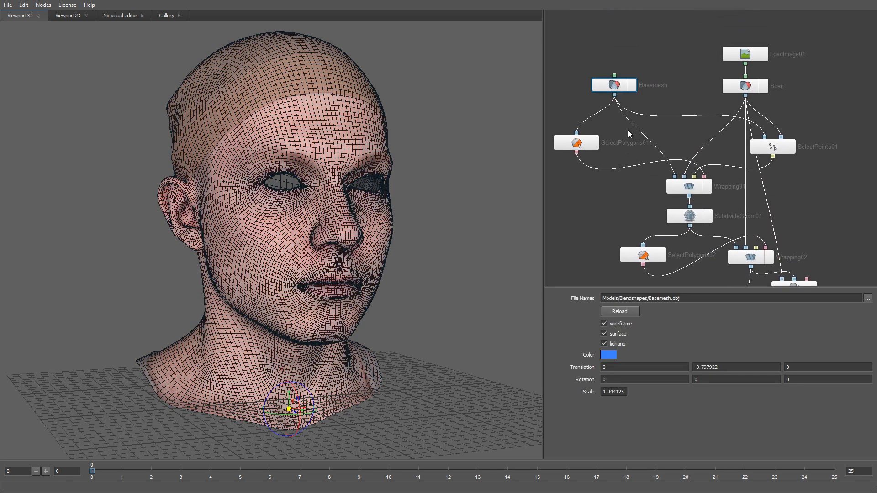
left_click(612, 324)
right_click_drag(421, 341, 412, 325, "alt")
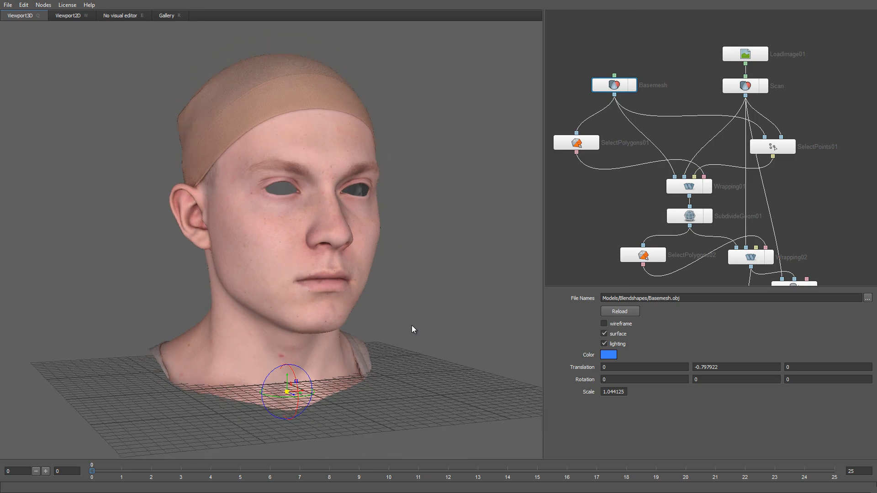
mouse_move(412, 325)
left_mouse_down("alt")
mouse_move(302, 317)
mouse_move(412, 318)
left_mouse_up("alt")
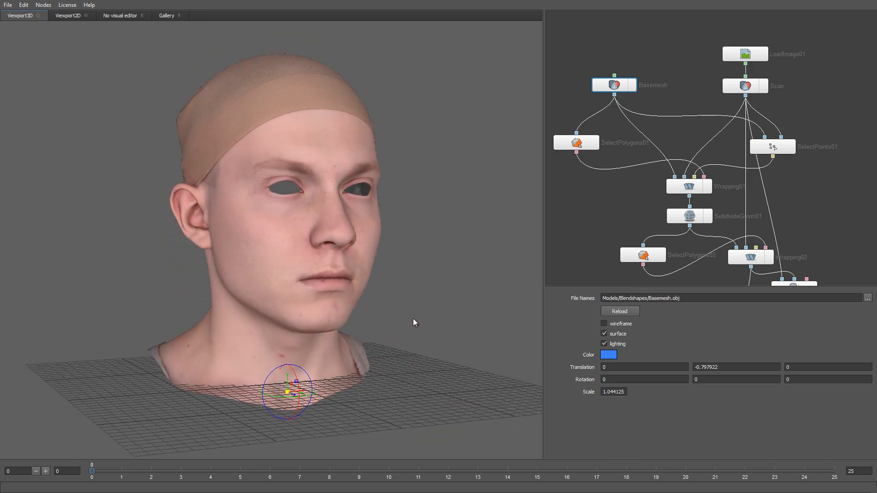